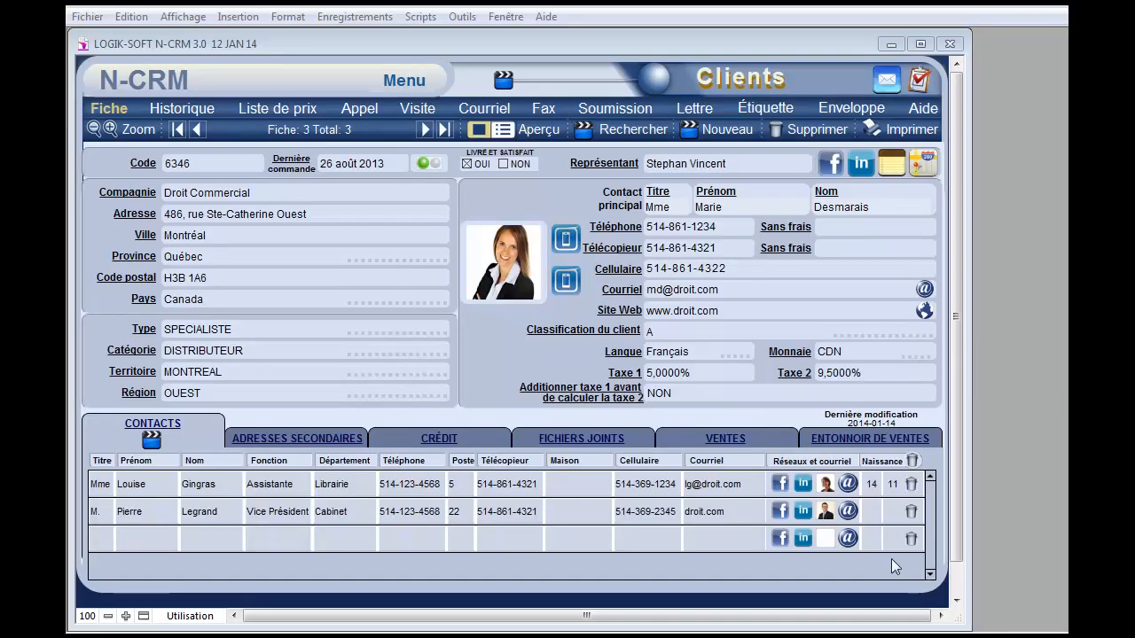
# - Examine the products, steps and comments listed in the sales funnel of the Droit Commercial client record
pyautogui.click(829, 434)
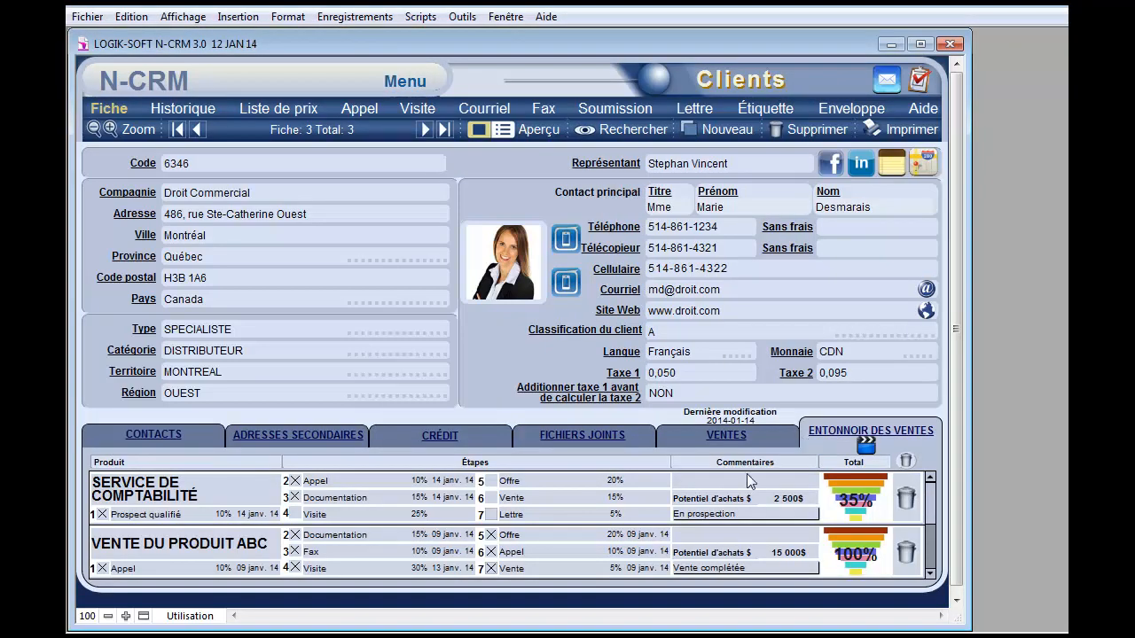
pyautogui.scroll(-3, 649, 482)
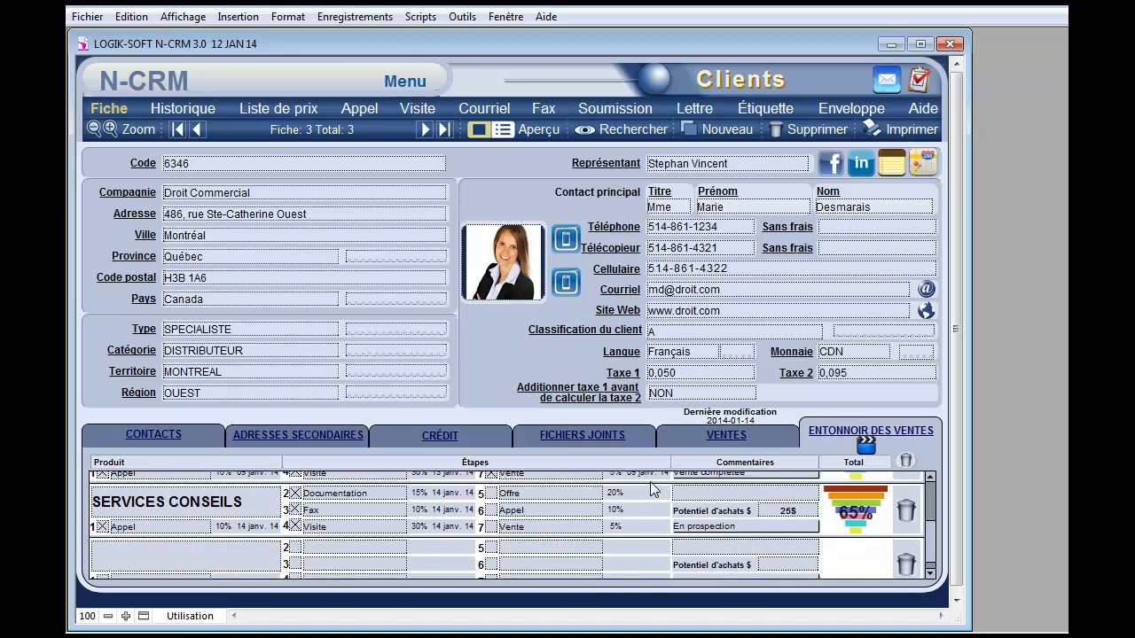
pyautogui.scroll(2, 628, 526)
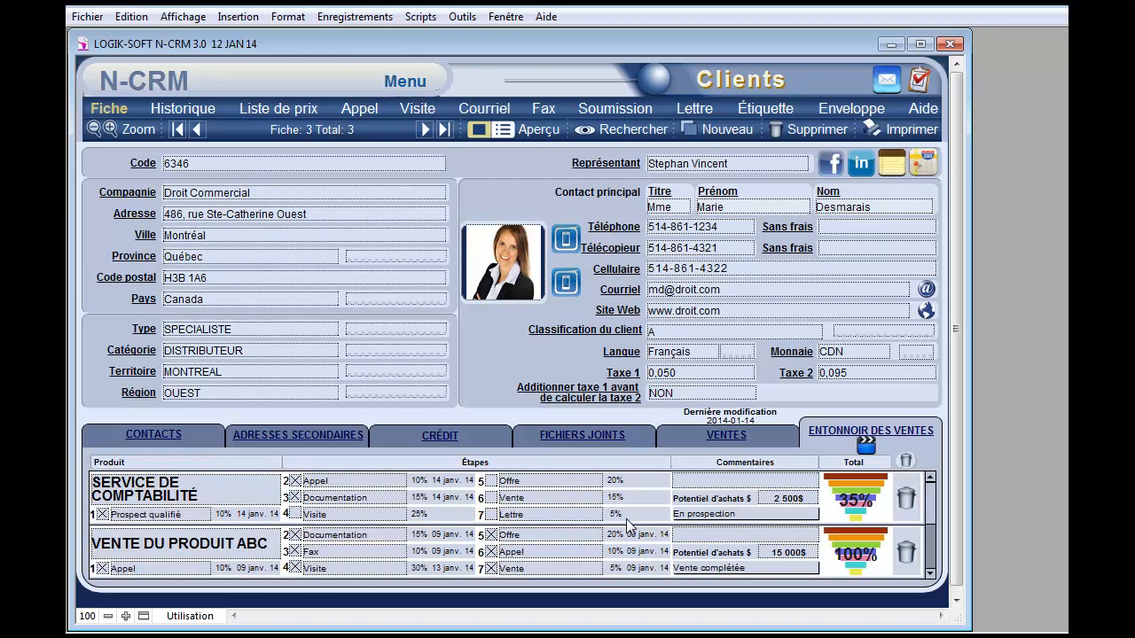
pyautogui.click(496, 374)
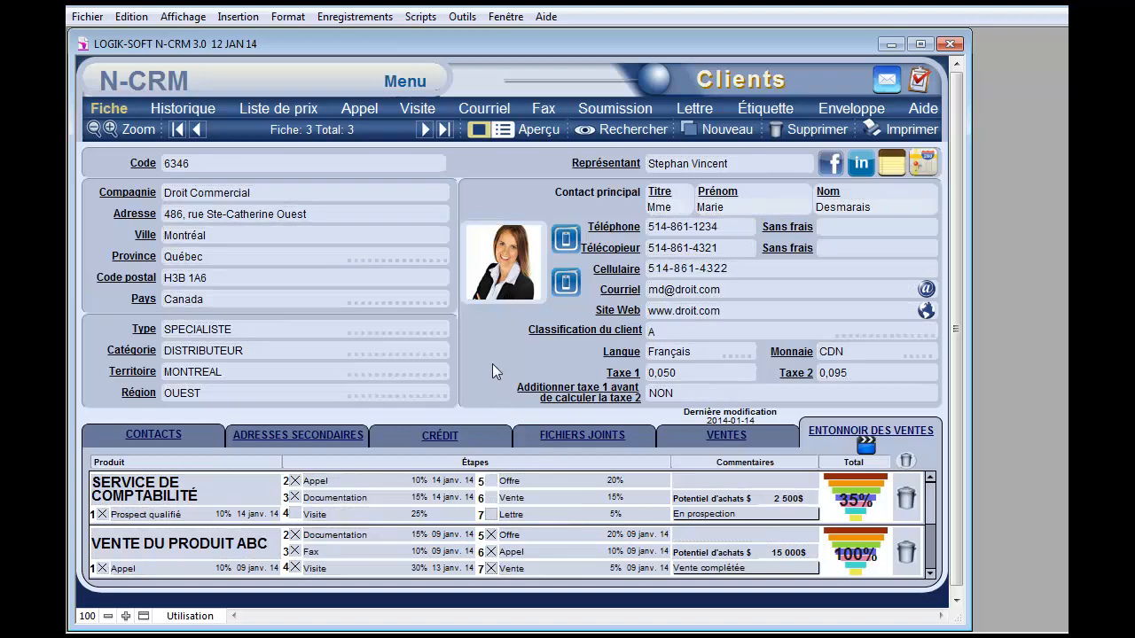
# - Open the Entonnoir des ventes configuration from the Tableau de bord
pyautogui.click(406, 85)
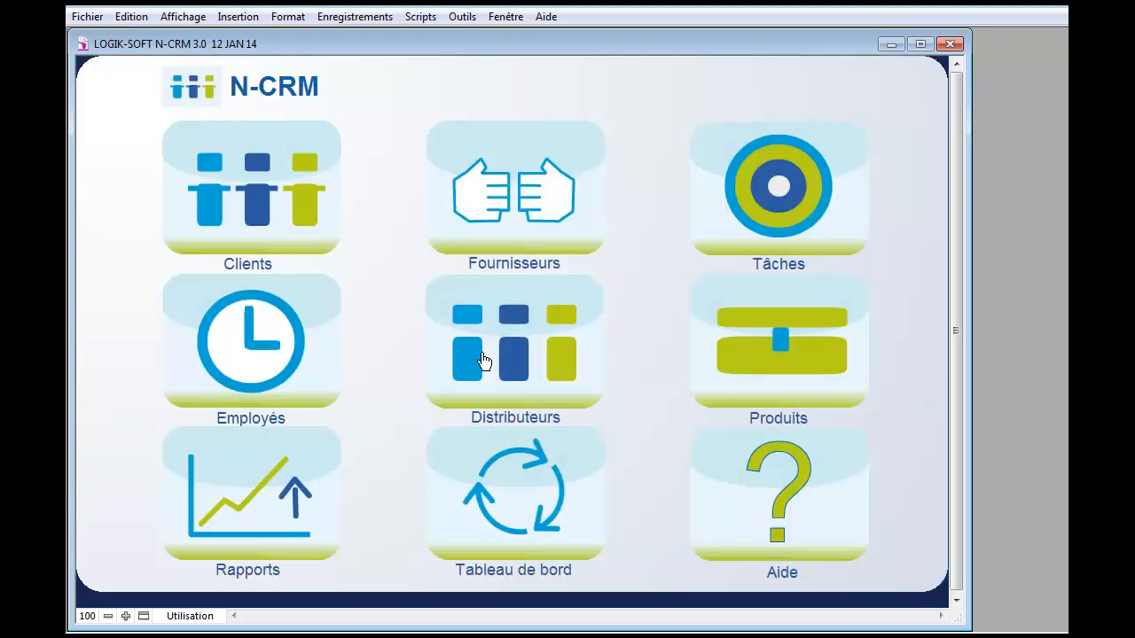
pyautogui.click(492, 492)
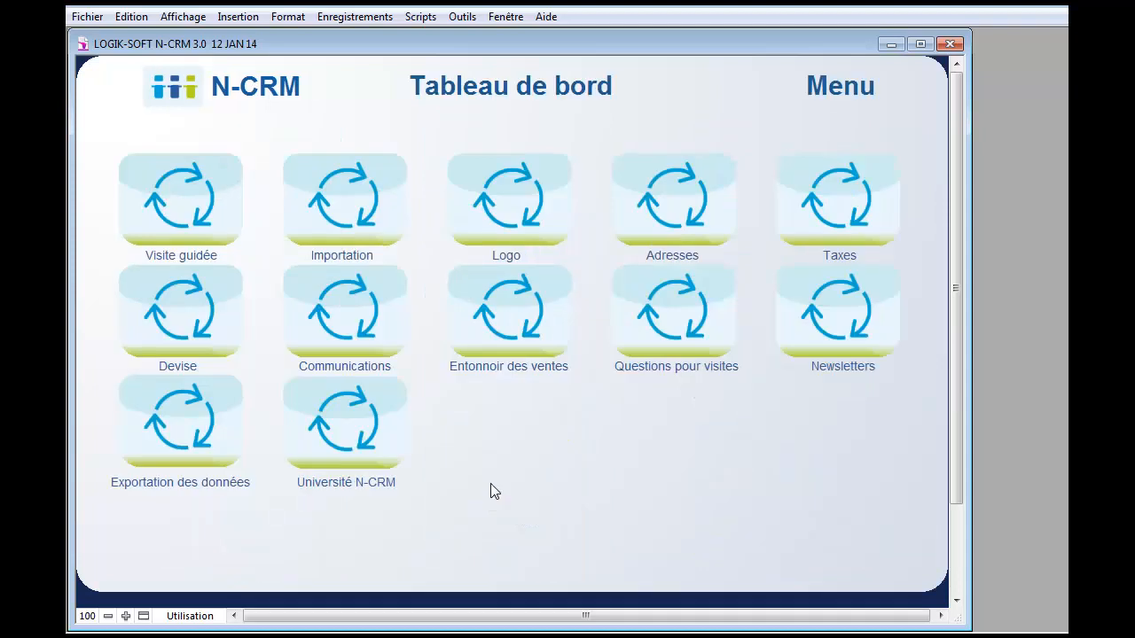
pyautogui.click(496, 309)
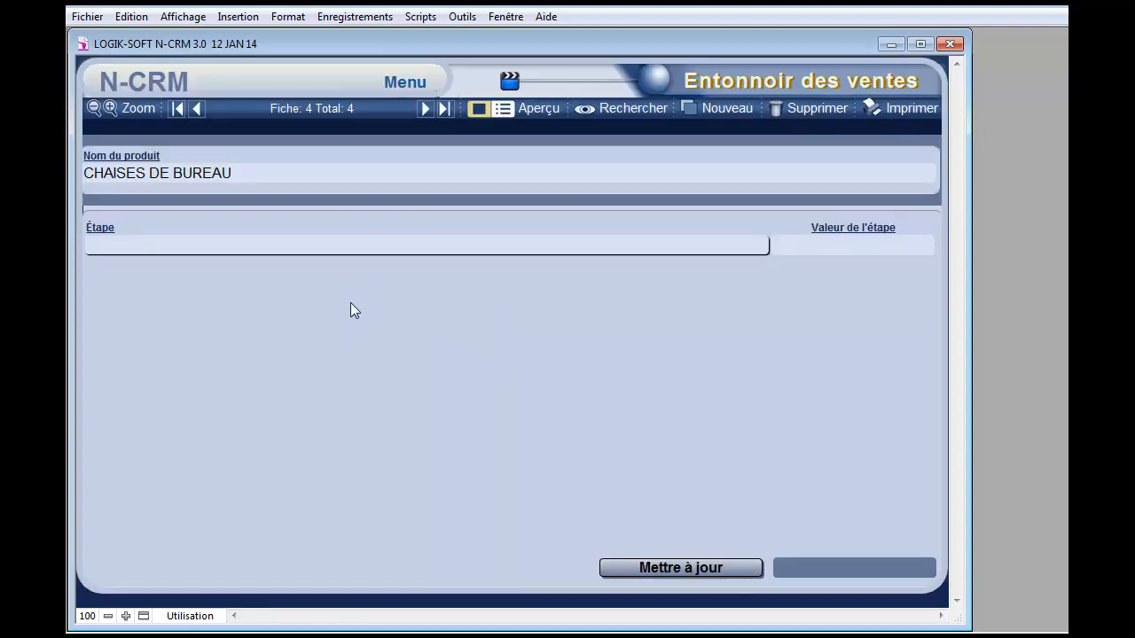
# - Define step 1 of the CHAISES DE BUREAU sales funnel as Prospect qualifié with a value of 10%
pyautogui.click(718, 108)
pyautogui.click(291, 247)
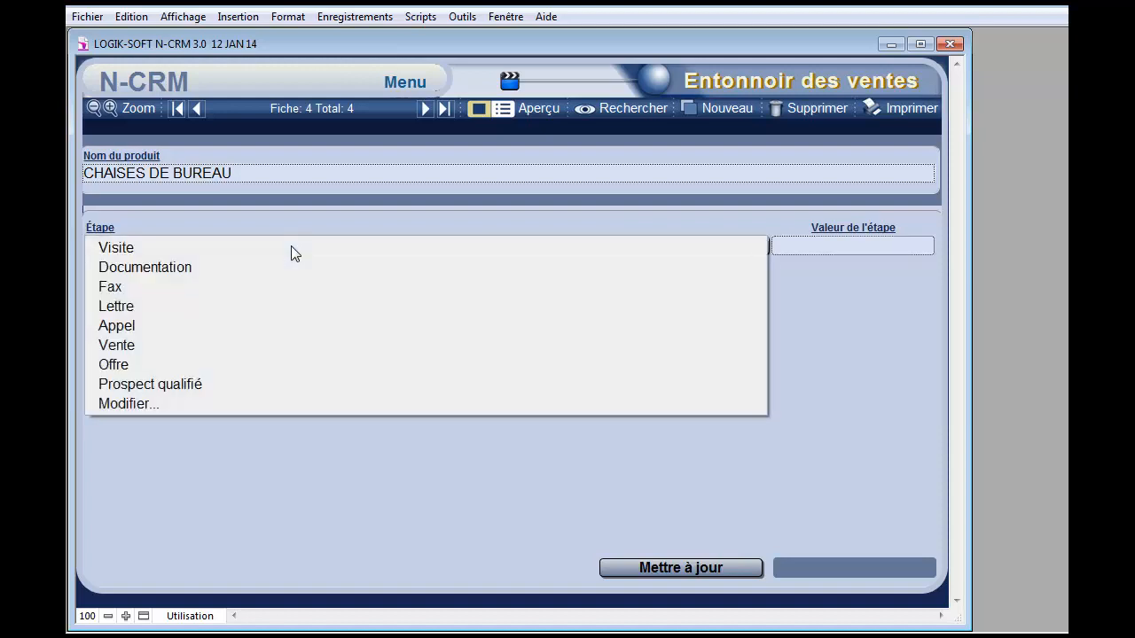
pyautogui.click(238, 384)
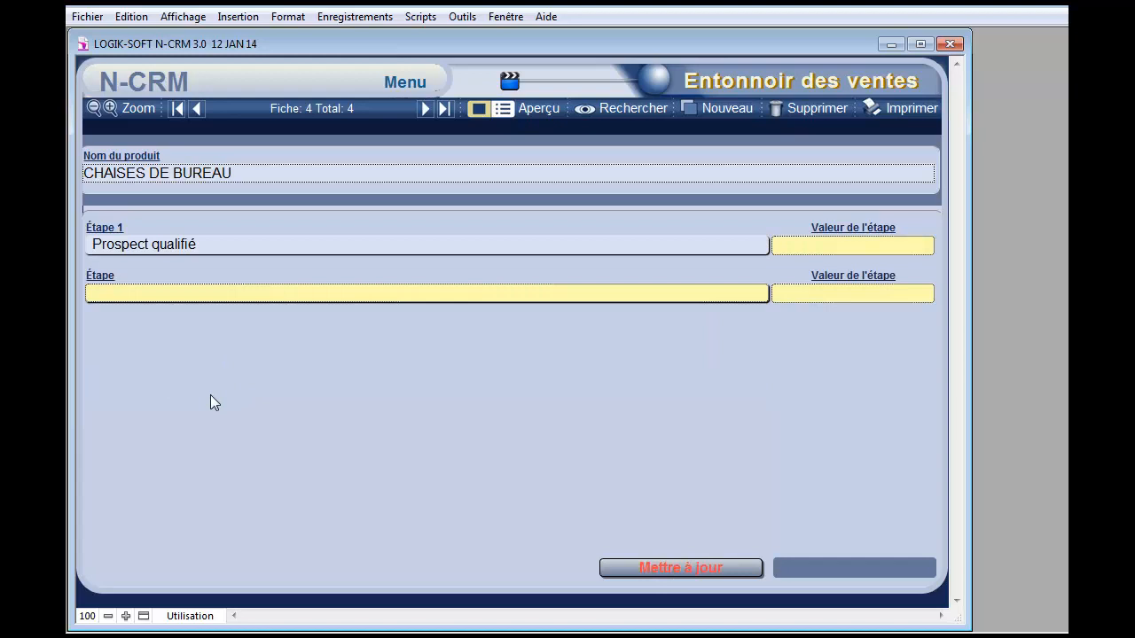
pyautogui.click(797, 245)
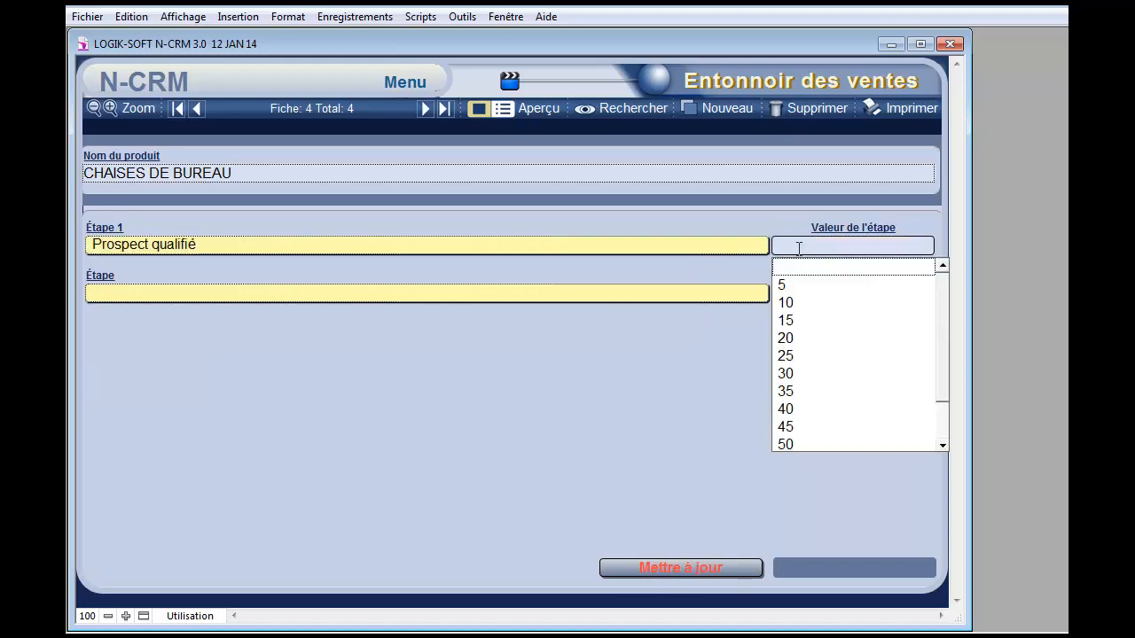
pyautogui.click(802, 303)
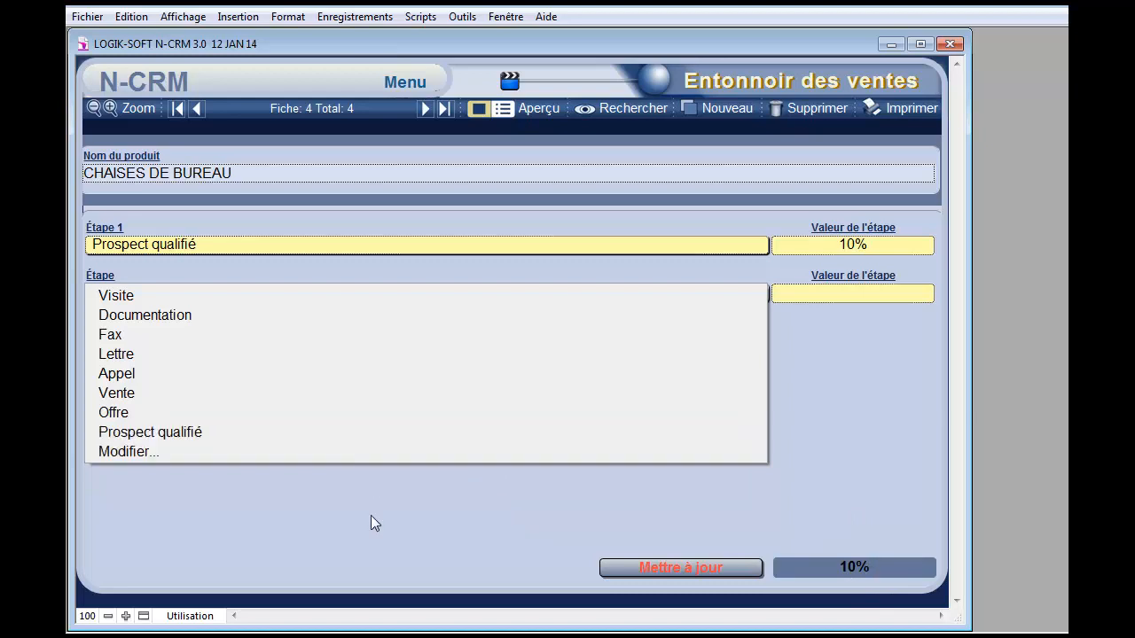
# - Define step 2 of the funnel as Appel with a value of 10%
pyautogui.click(213, 456)
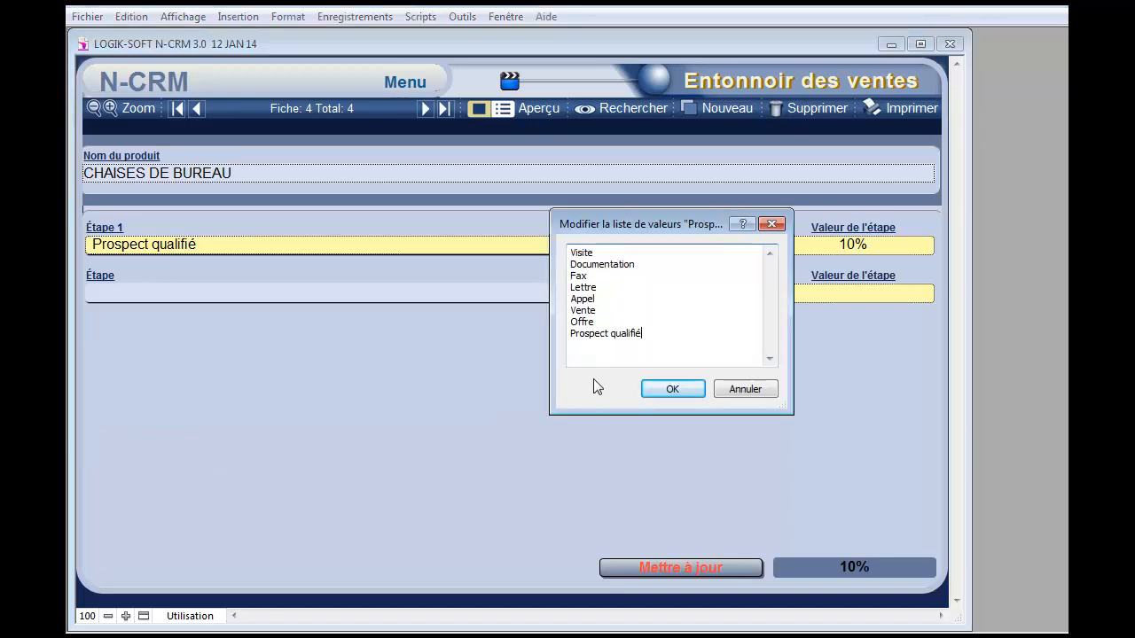
pyautogui.click(745, 381)
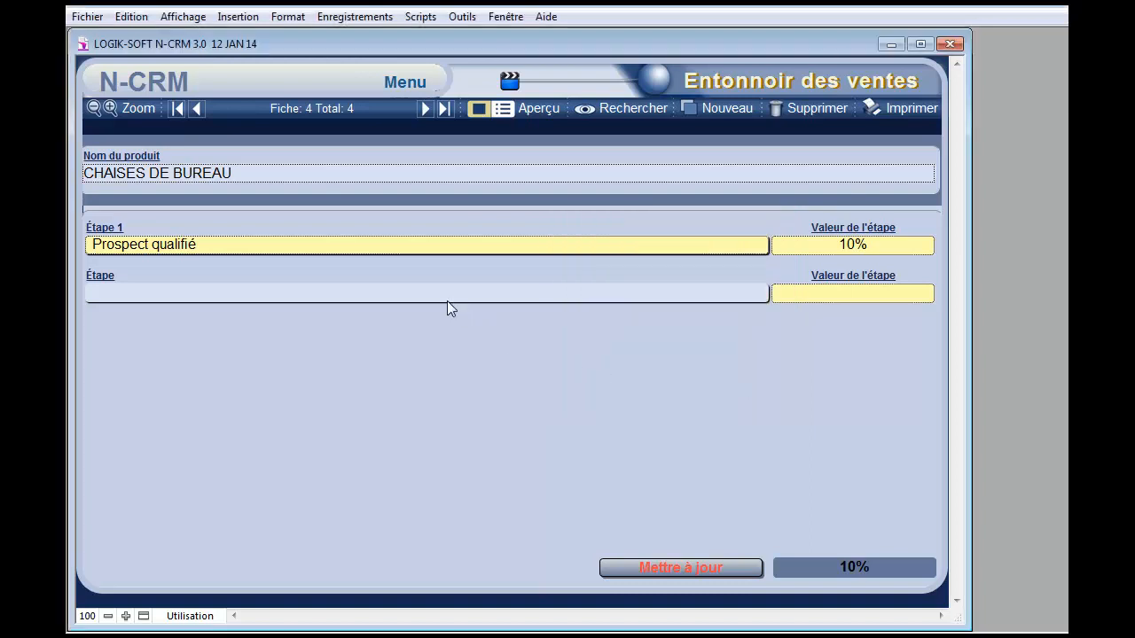
pyautogui.click(421, 292)
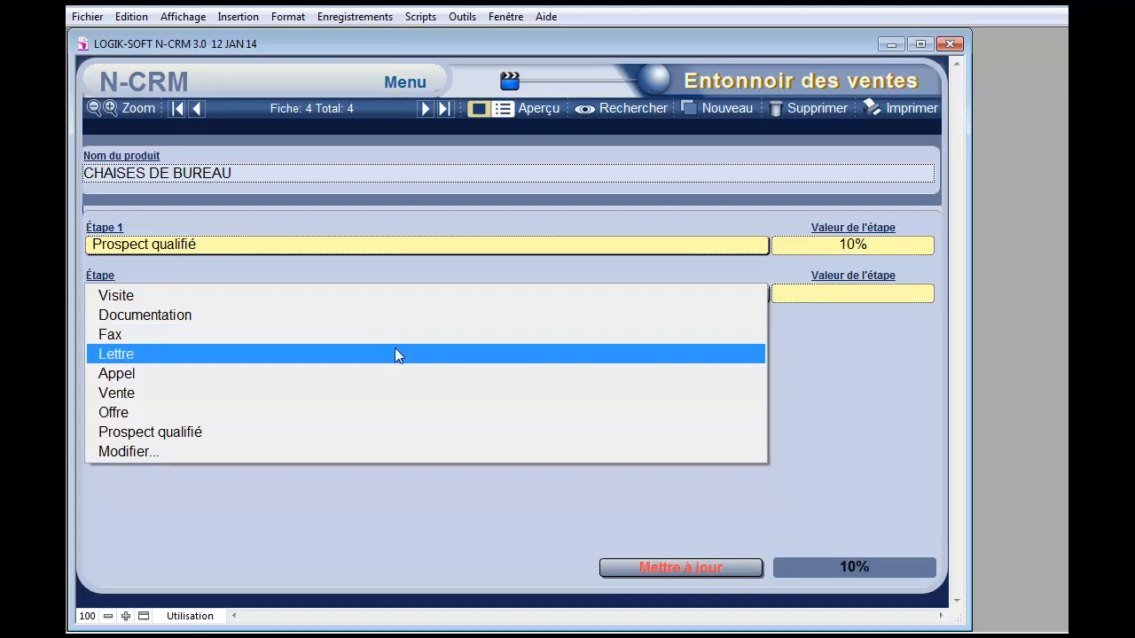
pyautogui.click(391, 373)
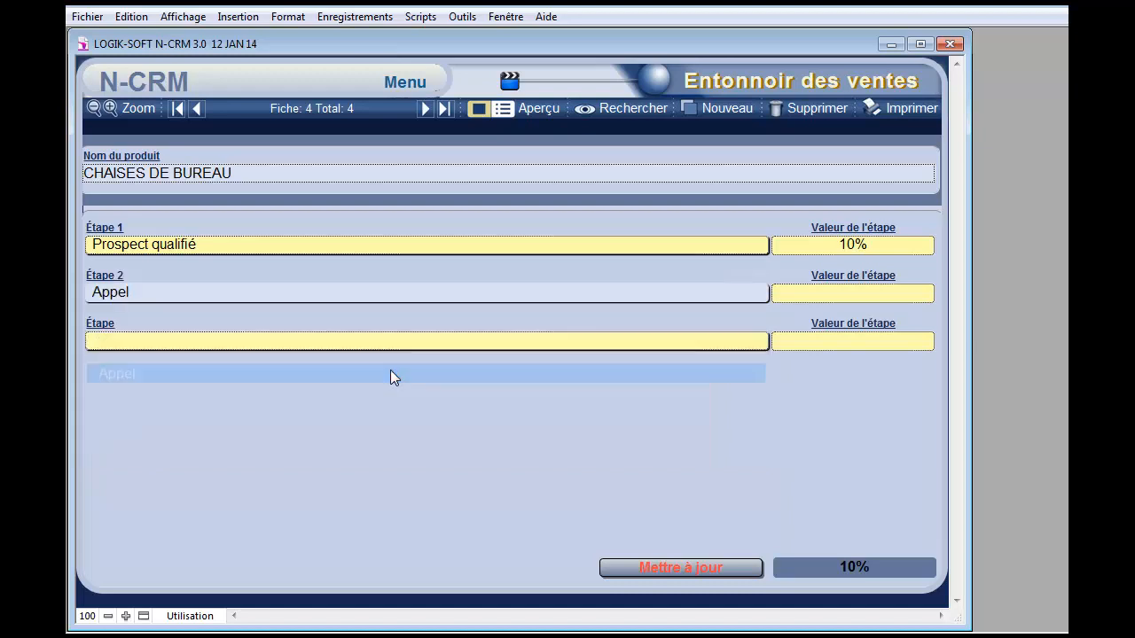
pyautogui.click(785, 294)
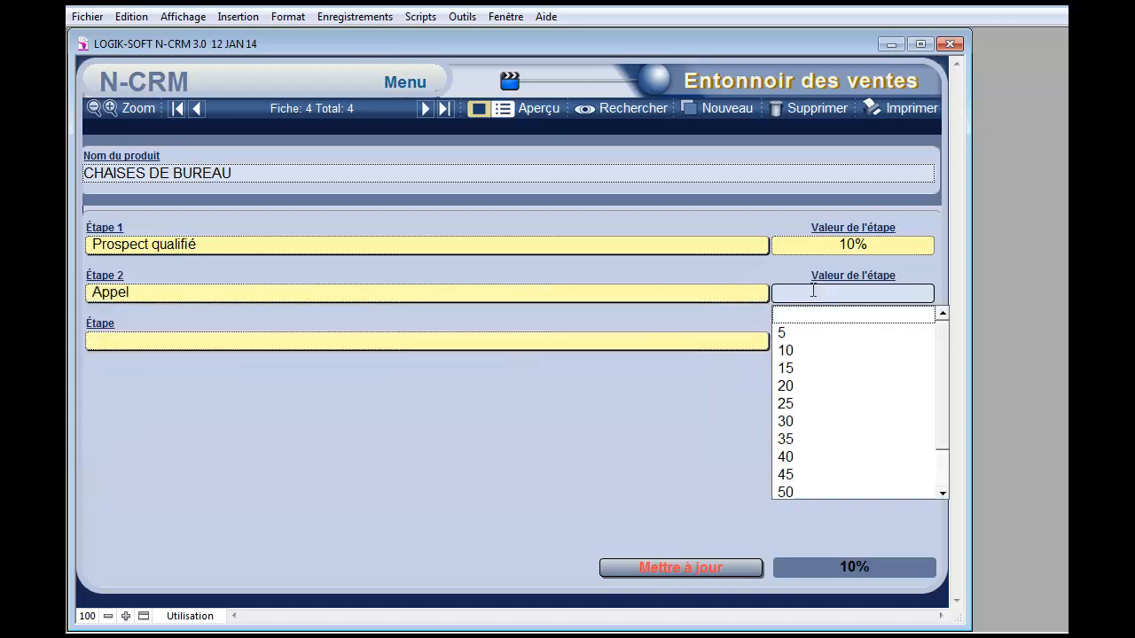
pyautogui.click(807, 358)
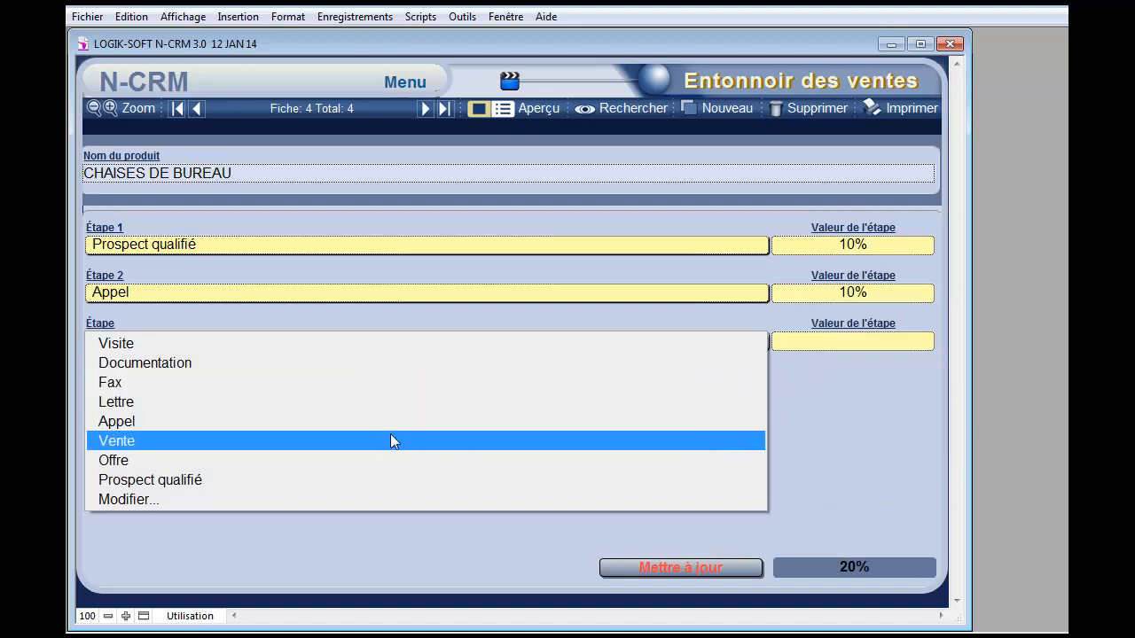
# - Define step 3 as Documentation with a value of 15% and step 4 as Visite with a value of 25%
pyautogui.click(303, 365)
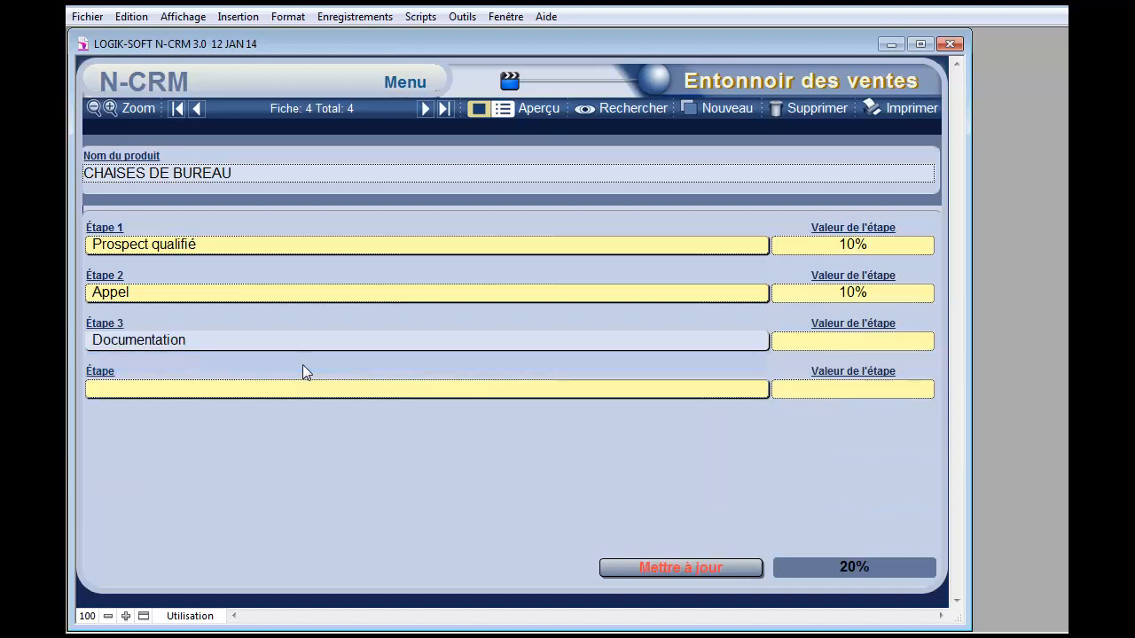
pyautogui.click(853, 341)
pyautogui.click(838, 417)
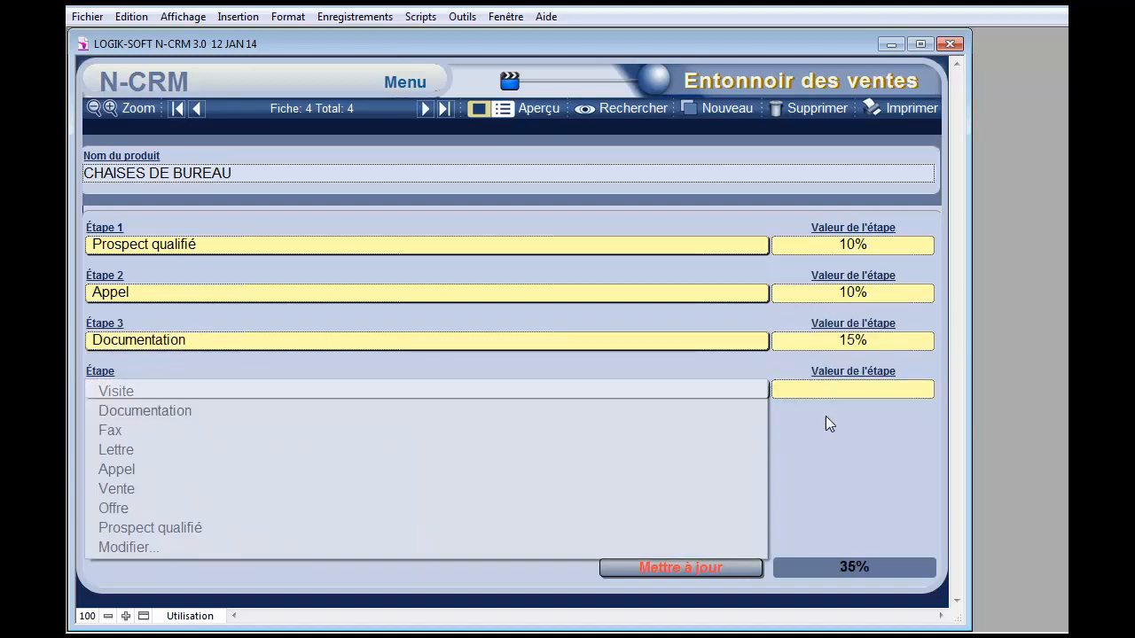
pyautogui.click(230, 393)
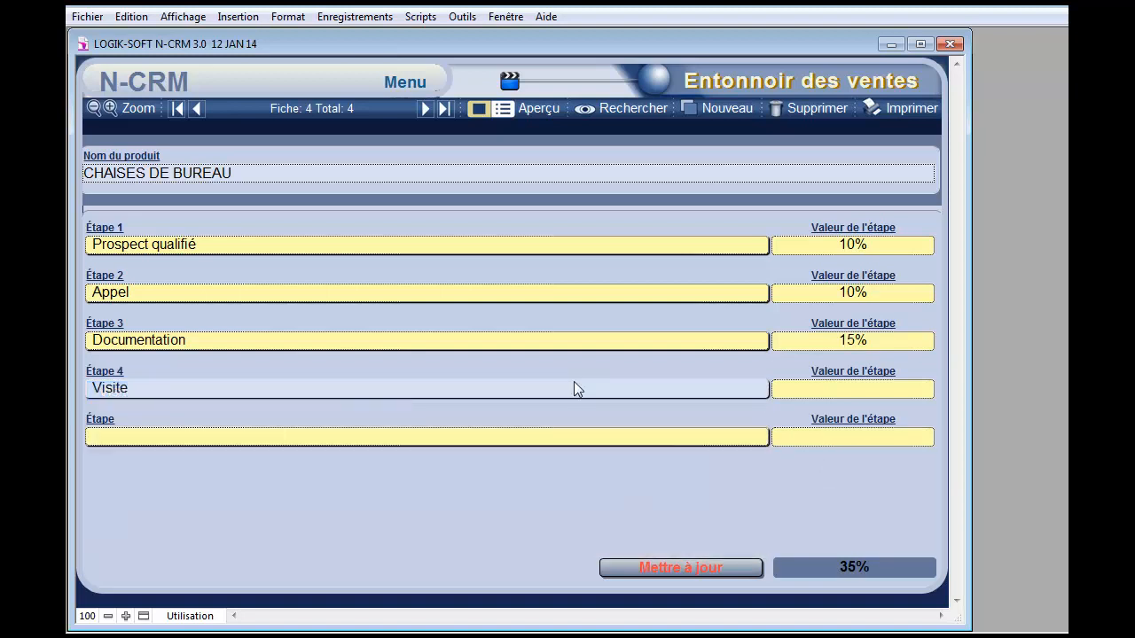
pyautogui.click(849, 387)
pyautogui.click(819, 502)
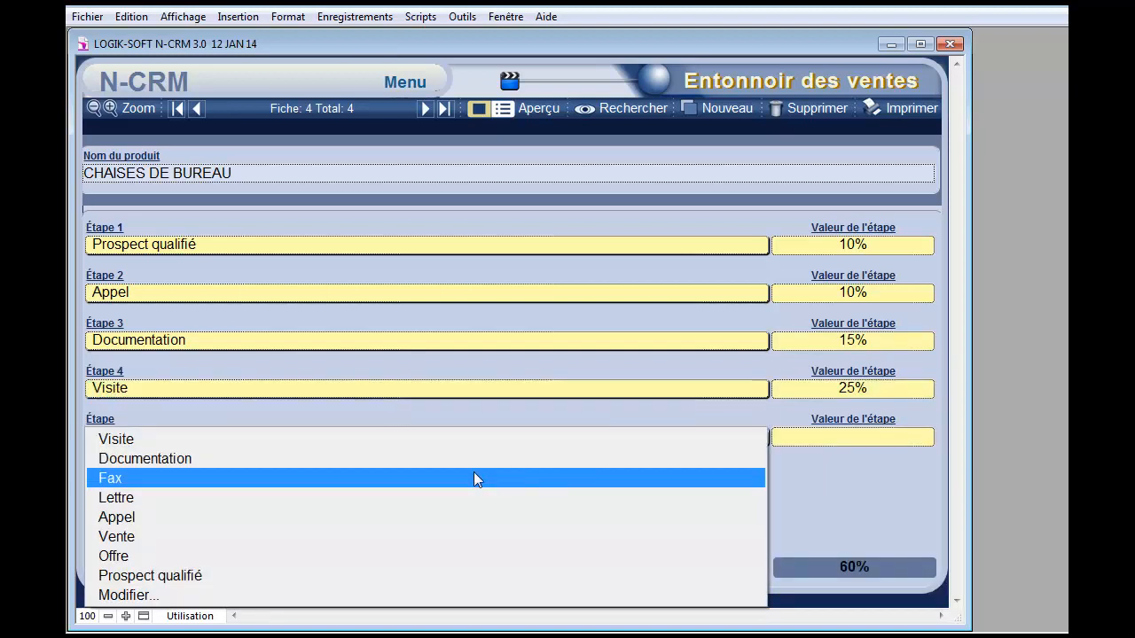
# - Define step 5 as Offre with a value of 20% and step 6 as Vente with a value of 15%
pyautogui.click(387, 558)
pyautogui.click(826, 438)
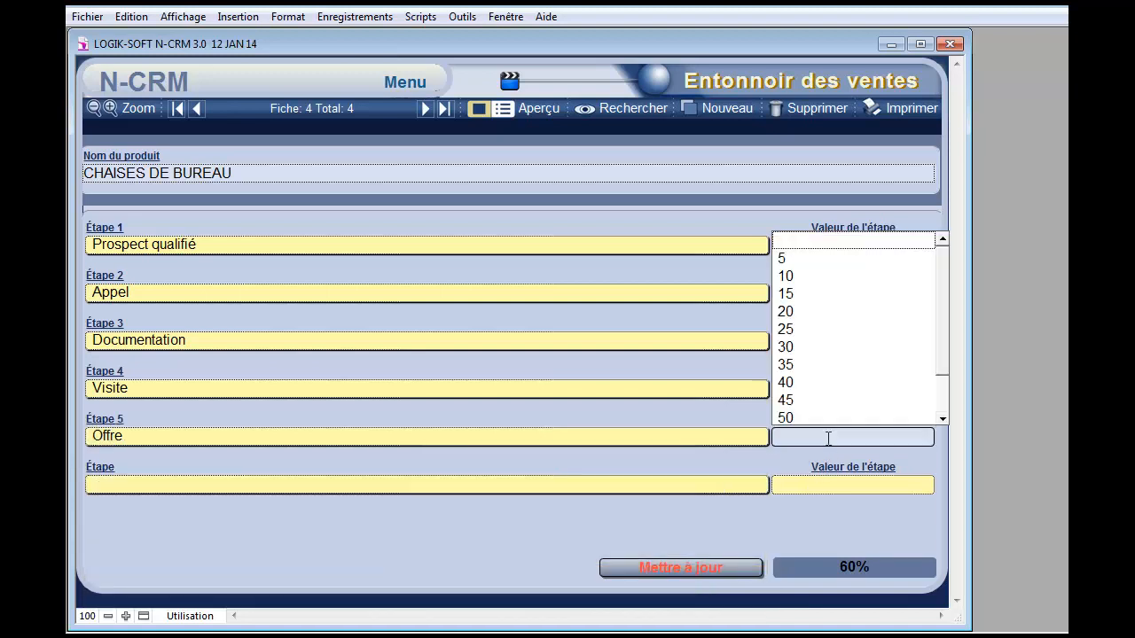
pyautogui.click(810, 309)
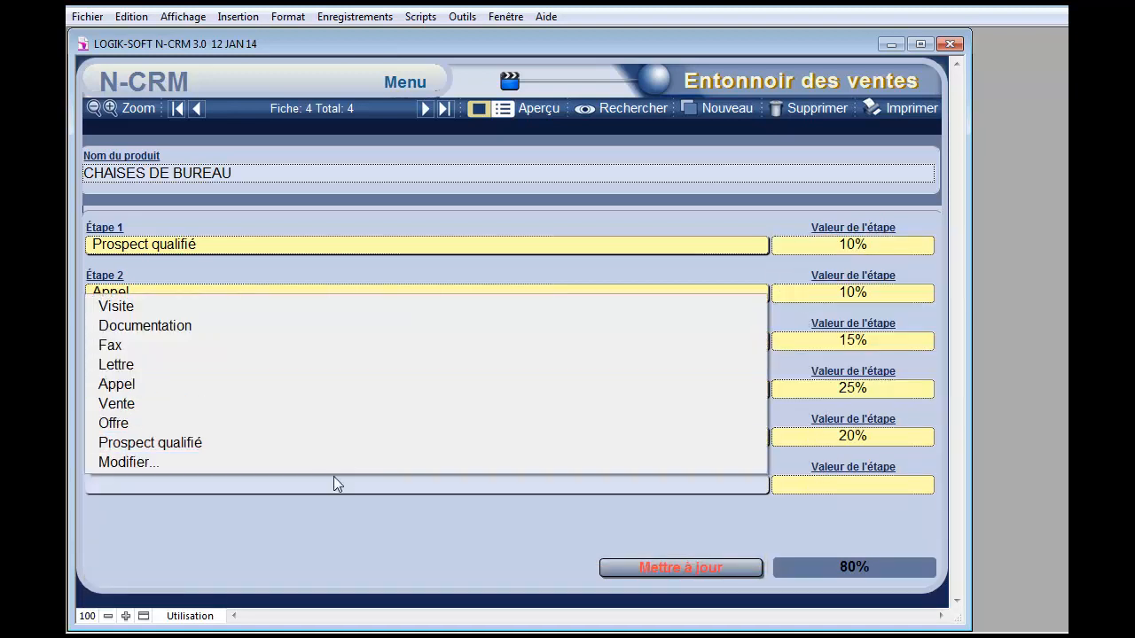
pyautogui.click(309, 409)
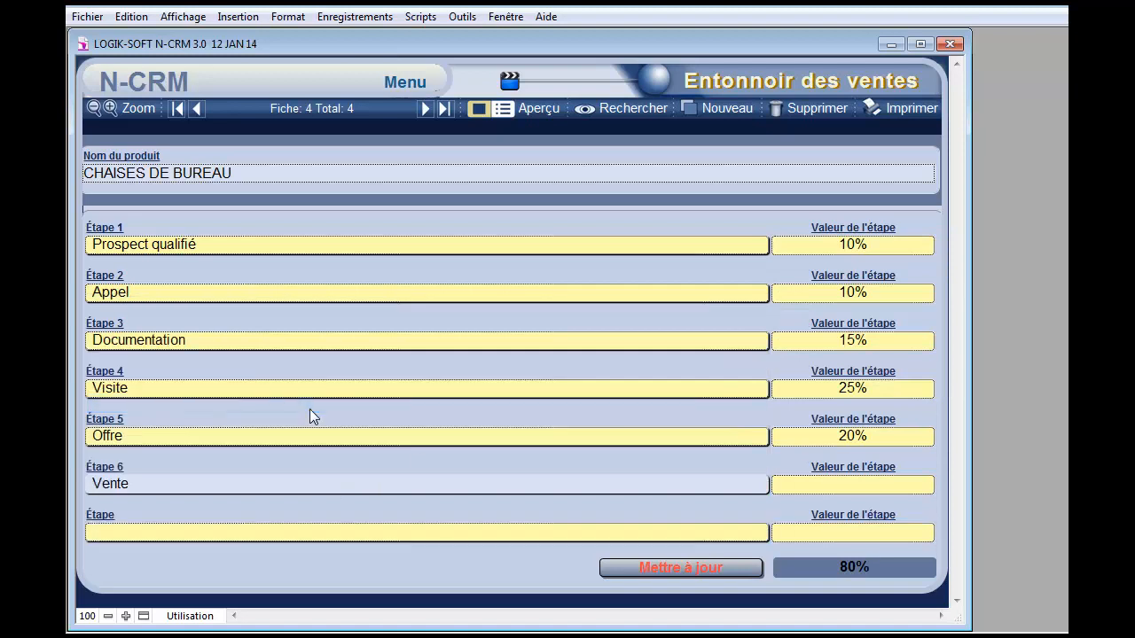
pyautogui.click(783, 488)
pyautogui.click(799, 339)
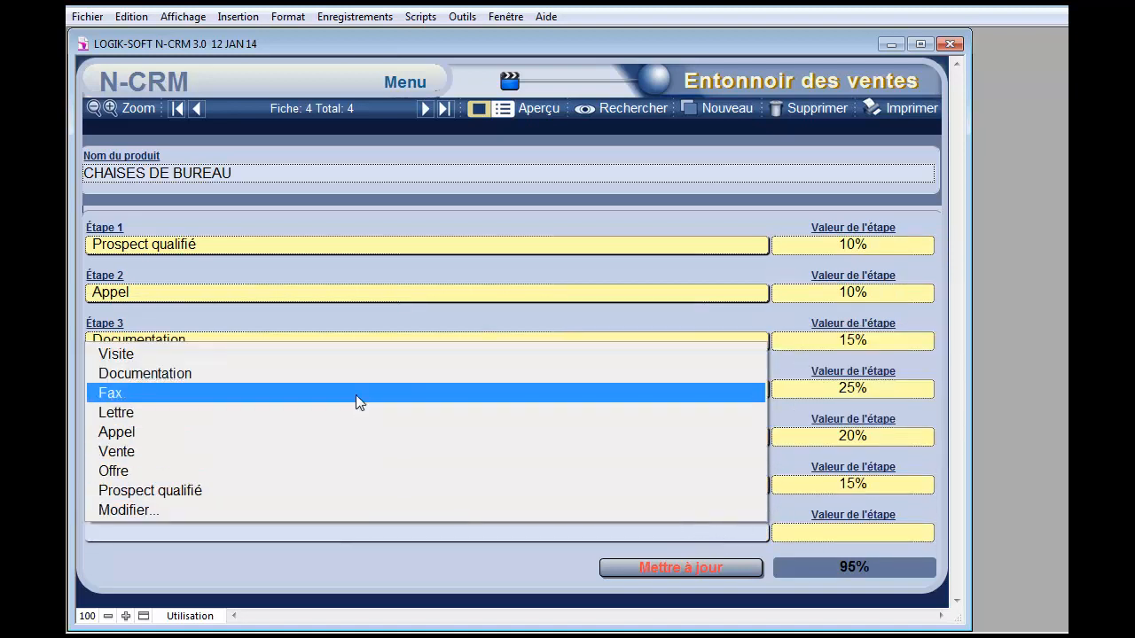
# - Define step 7 as Lettre with a value of 5% and update the CHAISES DE BUREAU funnel
pyautogui.click(316, 411)
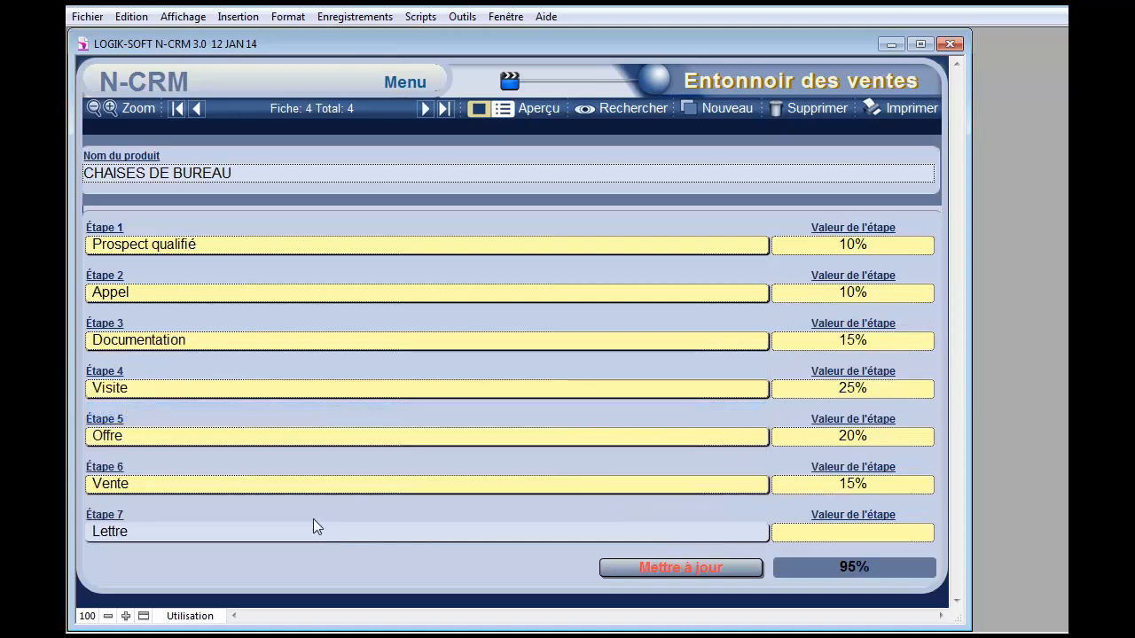
pyautogui.click(860, 531)
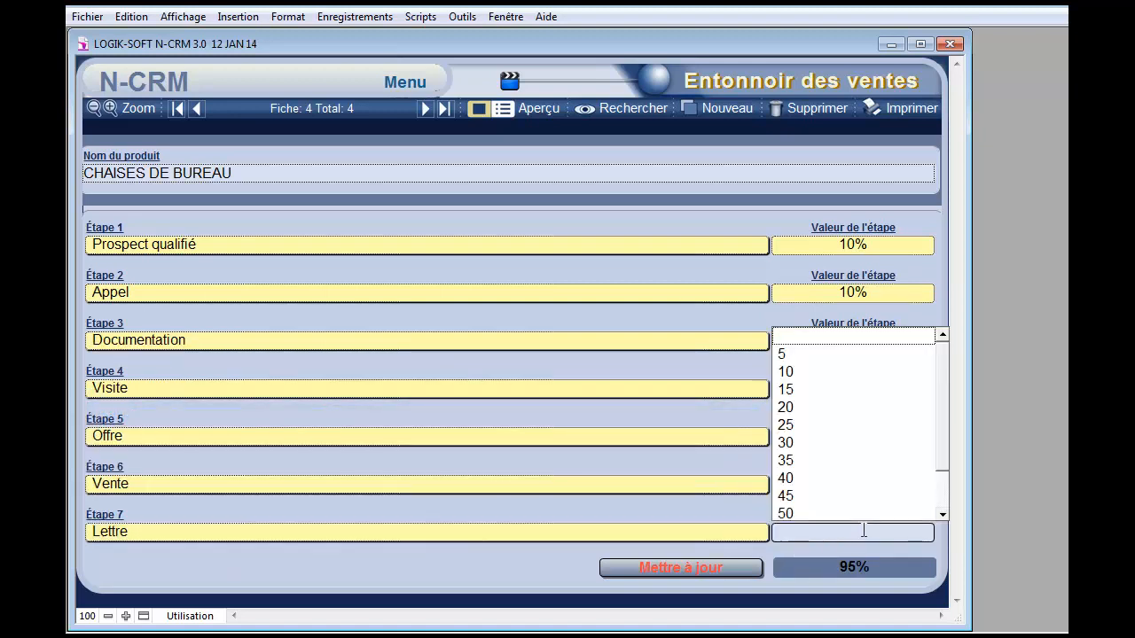
pyautogui.click(814, 352)
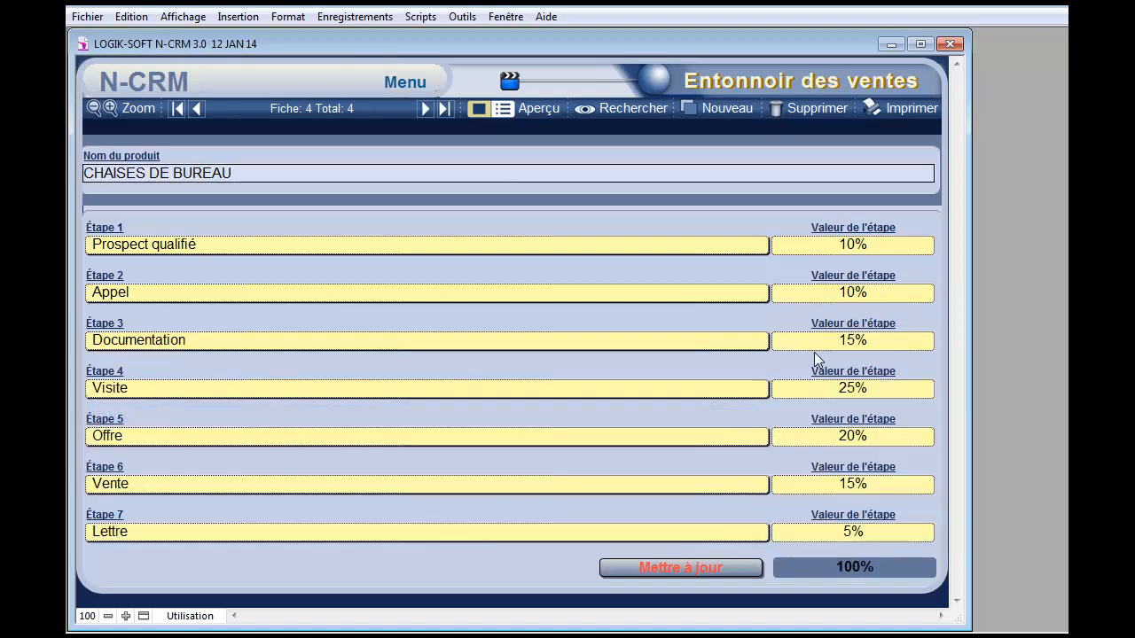
pyautogui.click(522, 564)
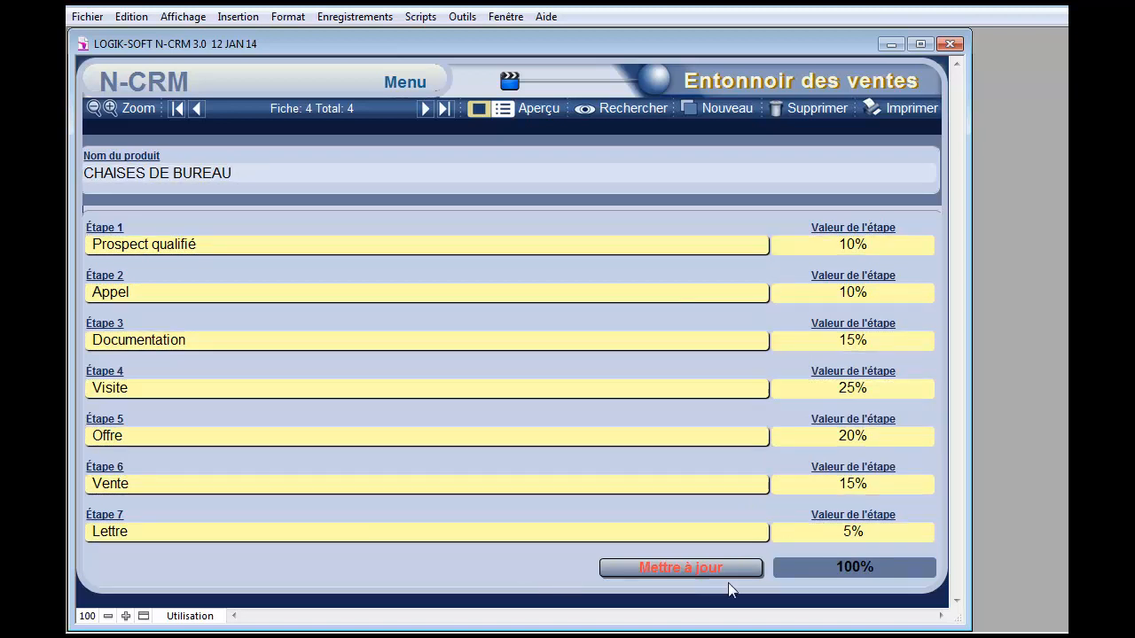
pyautogui.click(700, 570)
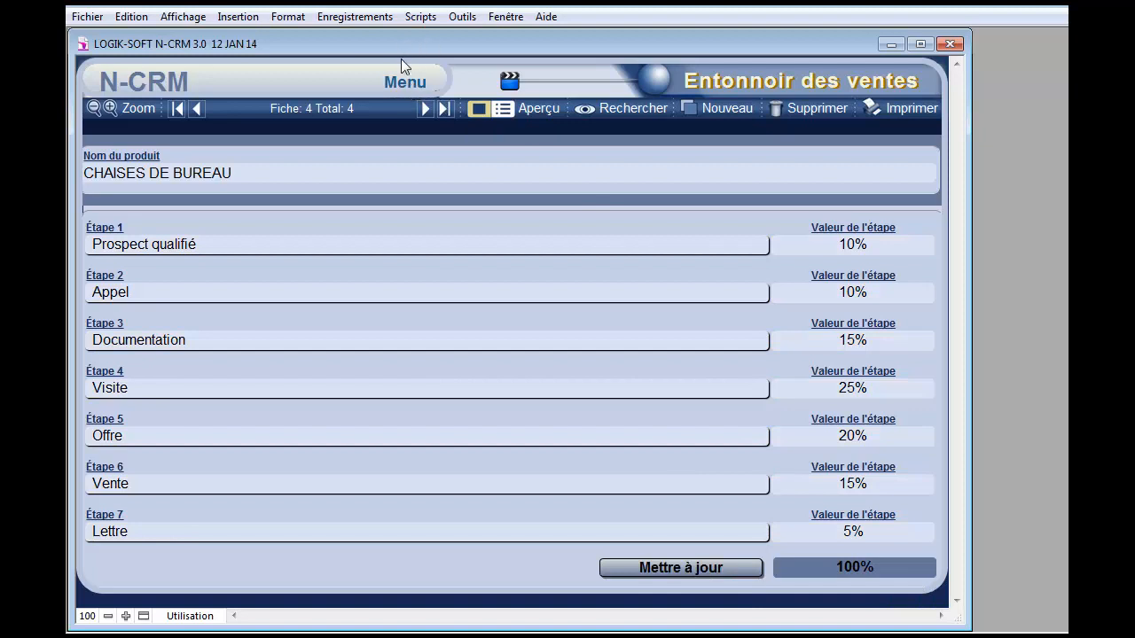
# - Return to the Droit Commercial client record and show its sales funnel
pyautogui.click(404, 83)
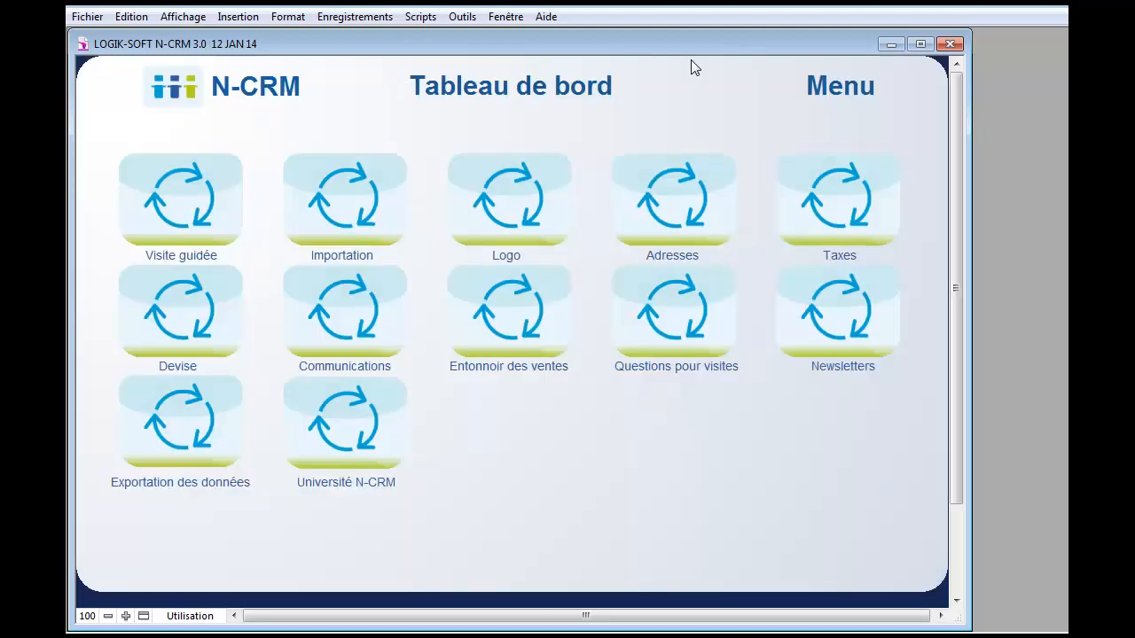
pyautogui.click(838, 86)
pyautogui.click(277, 214)
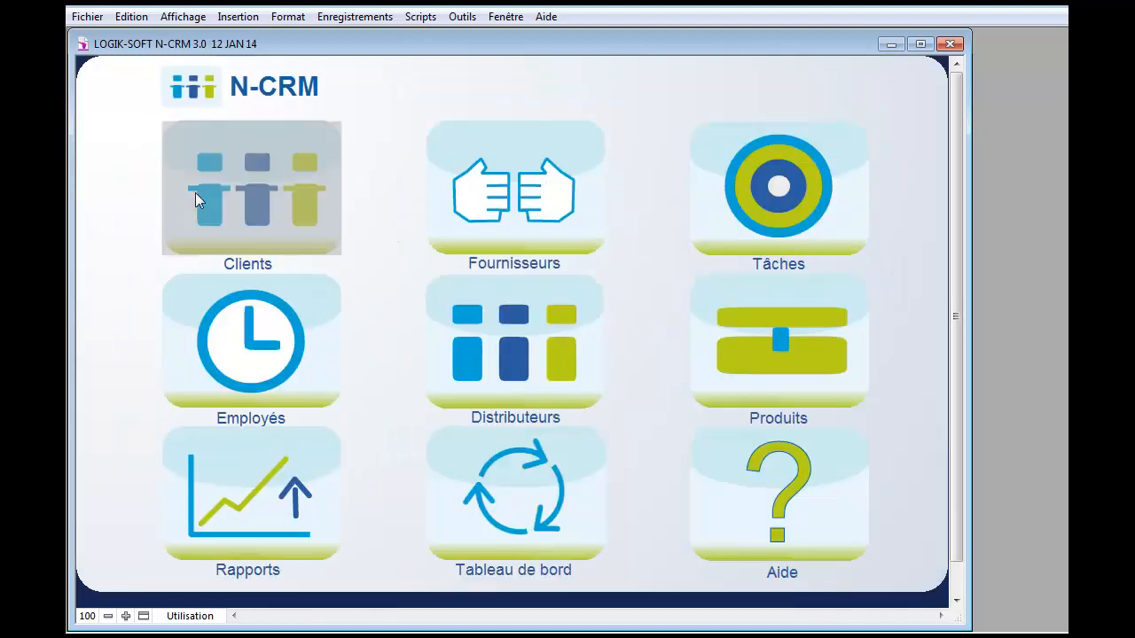
pyautogui.click(869, 439)
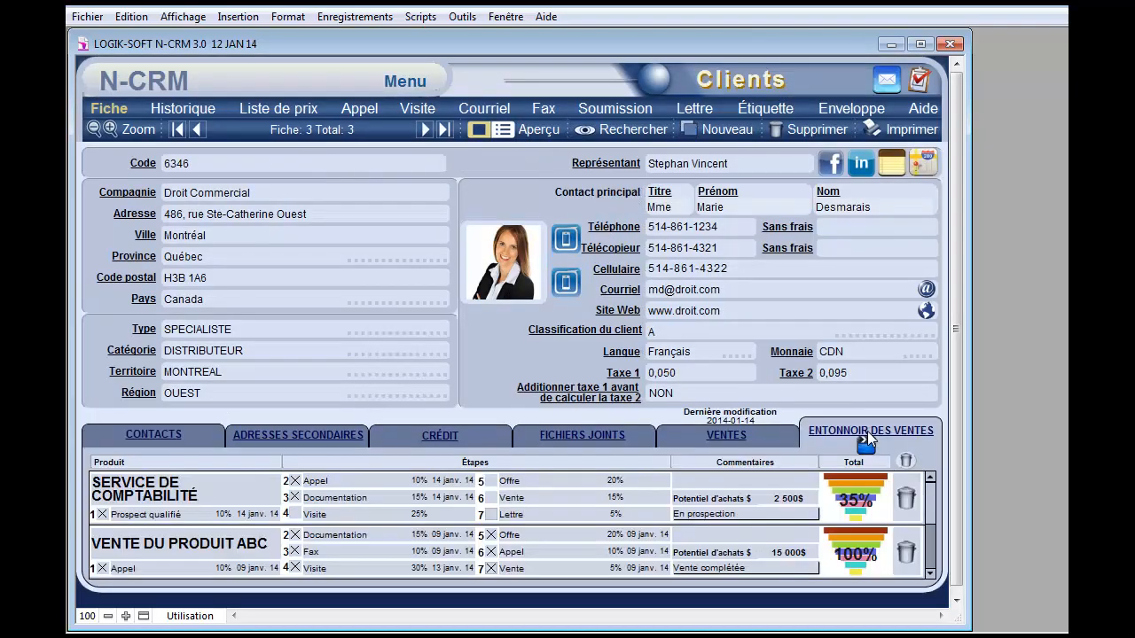
# - Add the CHAISES DE BUREAU product to the client's sales funnels and mark its stage 1, Prospect qualifié, as completed
pyautogui.scroll(-2, 752, 497)
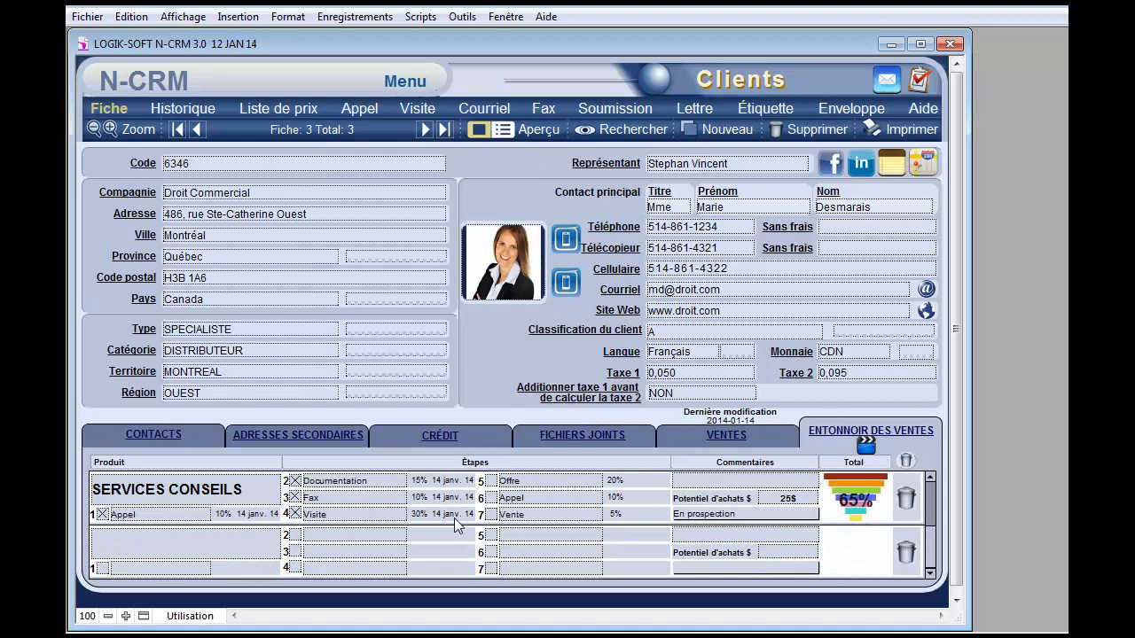
pyautogui.click(174, 547)
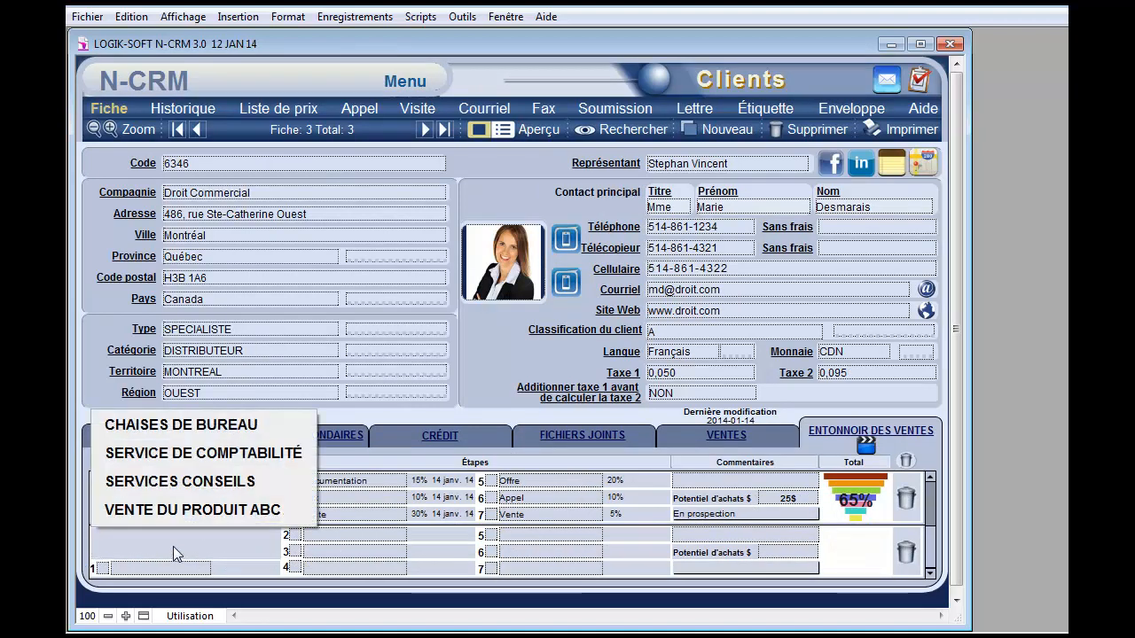
pyautogui.click(166, 428)
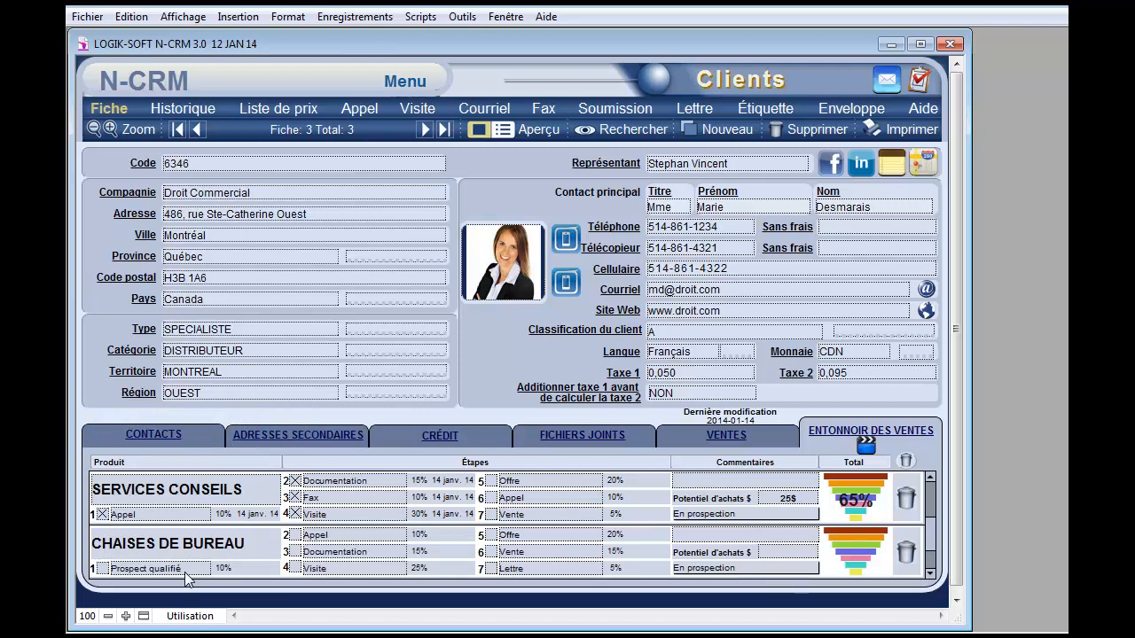
pyautogui.click(102, 568)
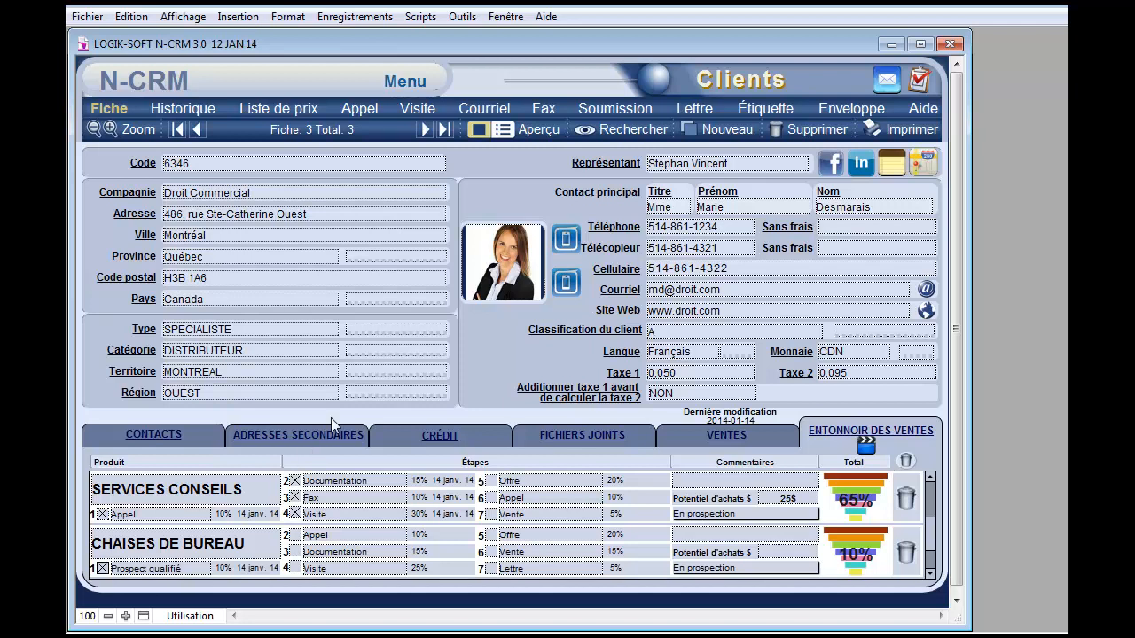
# - Record a call linked to the Appel stage of CHAISES DE BUREAU and mark the funnel's Documentation stage as completed
pyautogui.click(362, 108)
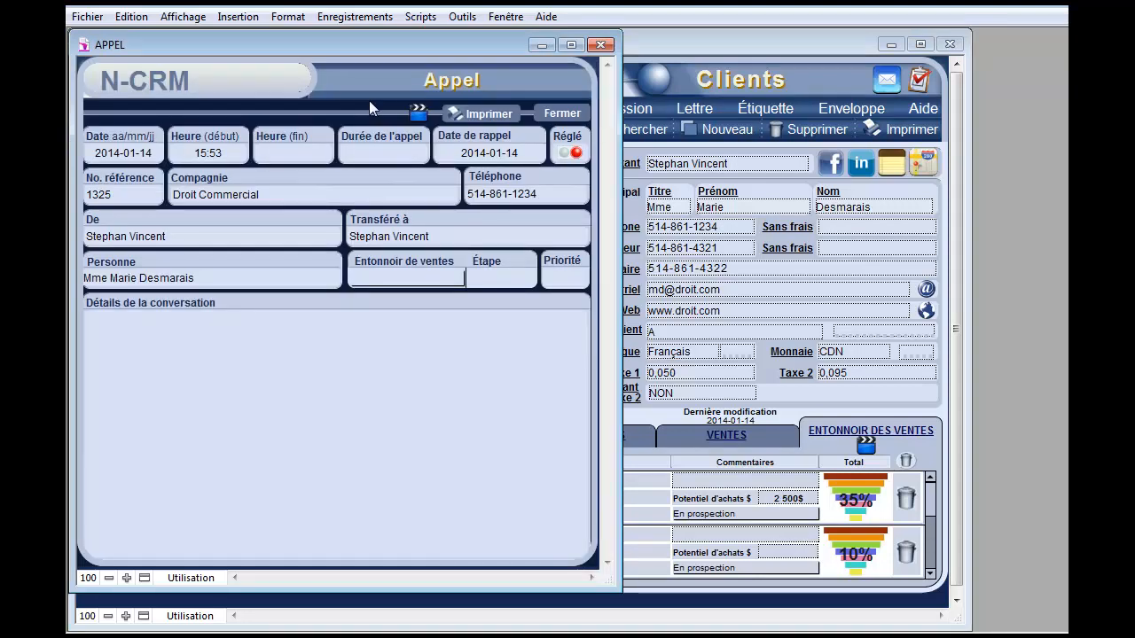
pyautogui.click(403, 277)
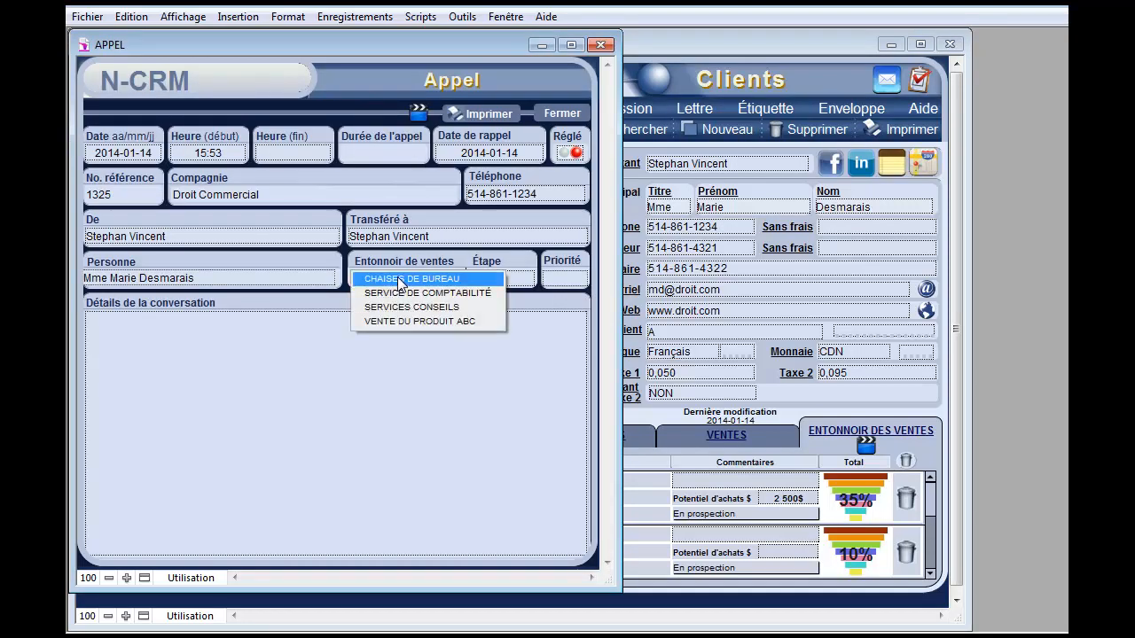
pyautogui.click(401, 280)
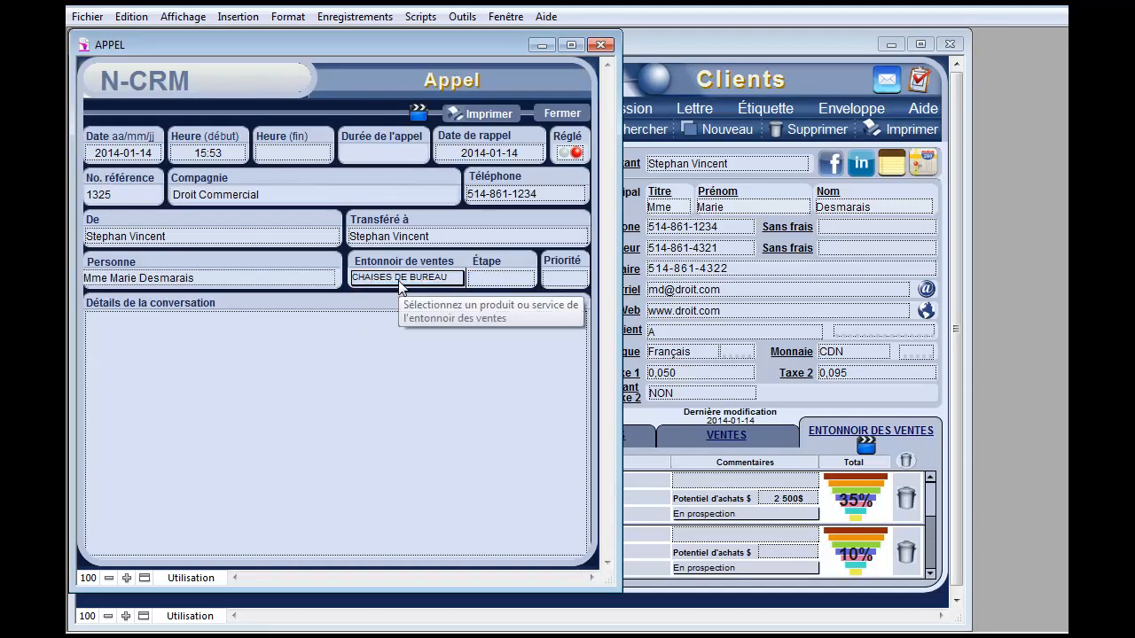
pyautogui.click(503, 278)
pyautogui.click(501, 279)
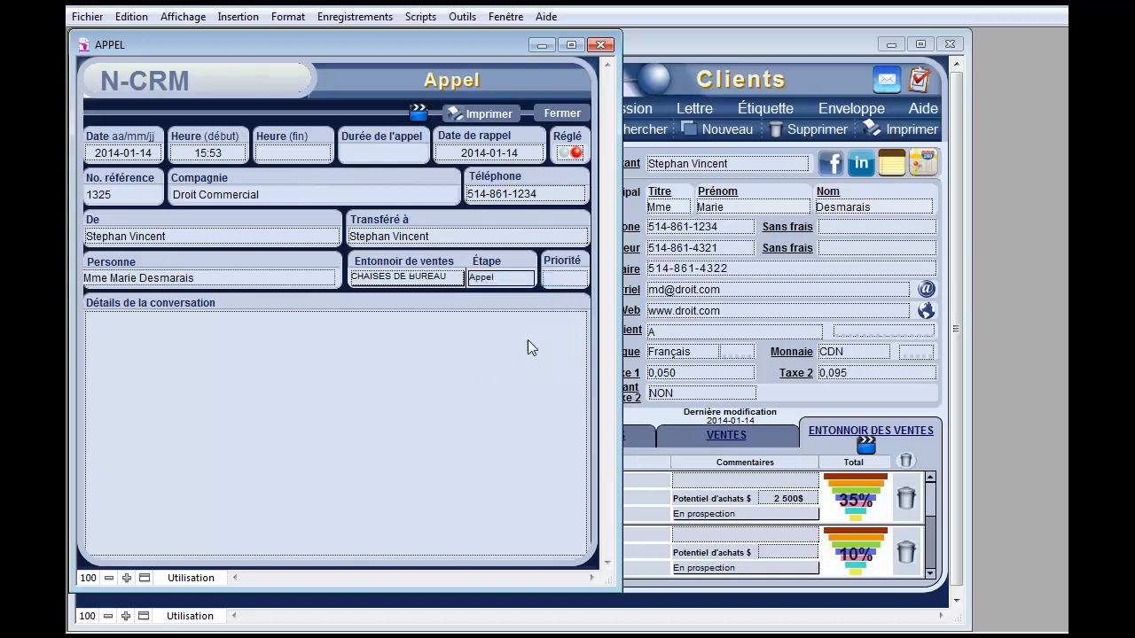
pyautogui.click(560, 113)
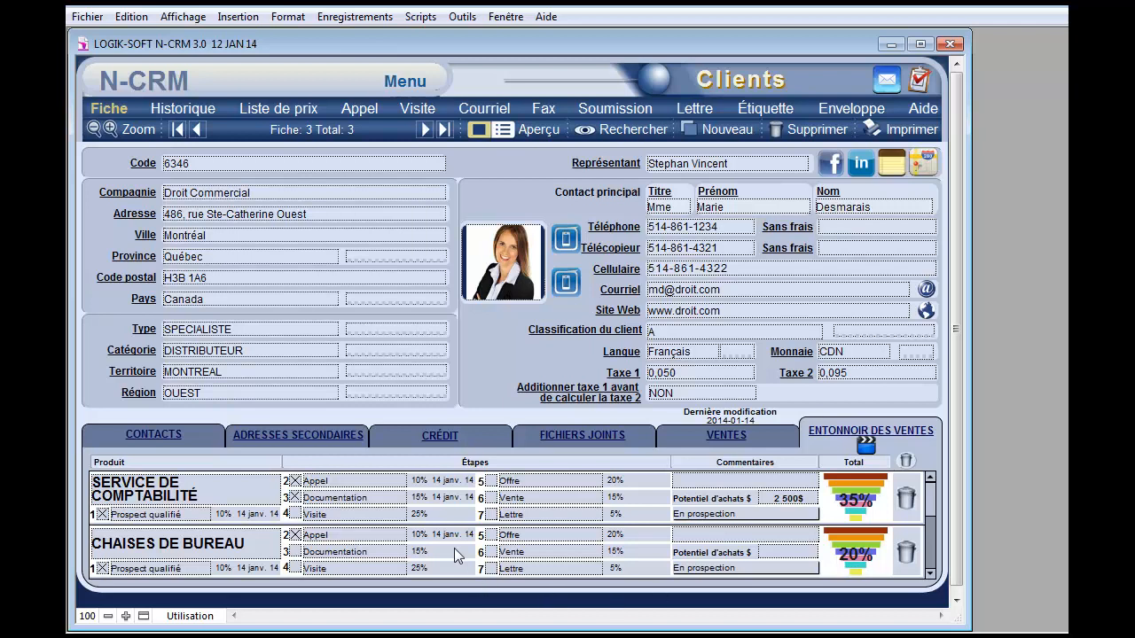
pyautogui.click(296, 551)
# - Create a visit report for the client, linked to the CHAISES DE BUREAU funnel at the Visite stage, and close it
pyautogui.click(418, 107)
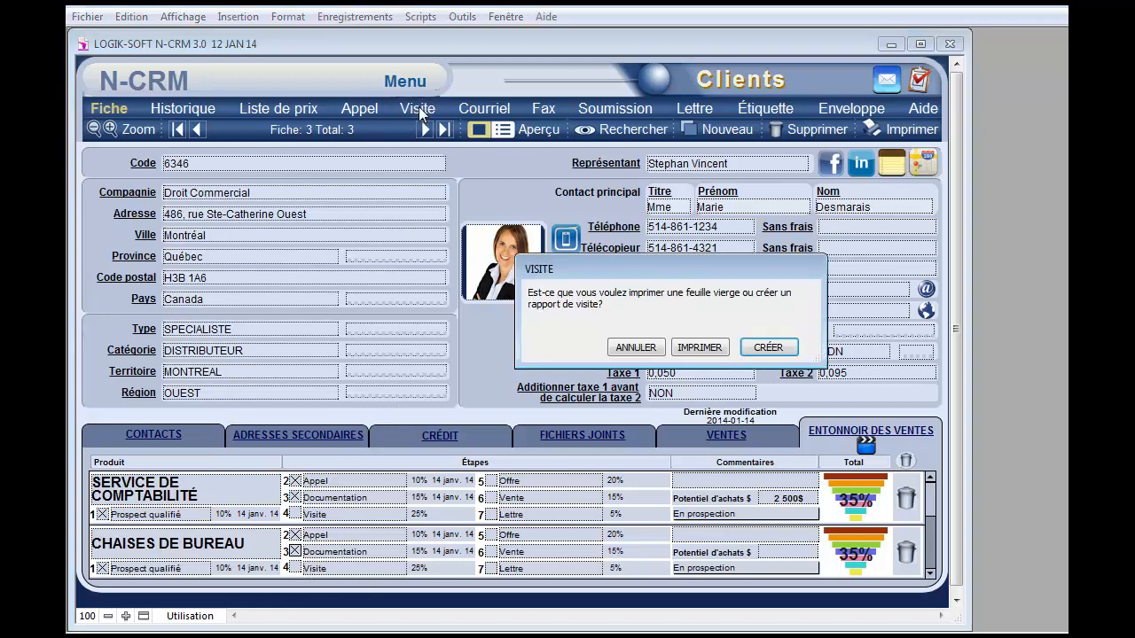
pyautogui.click(766, 348)
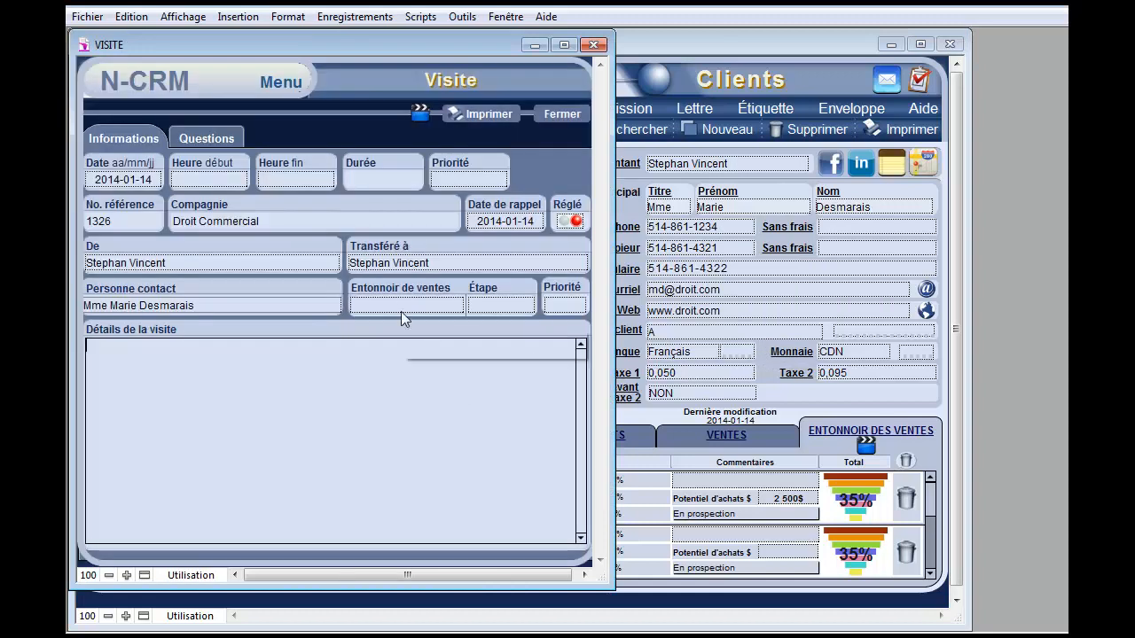
pyautogui.click(403, 306)
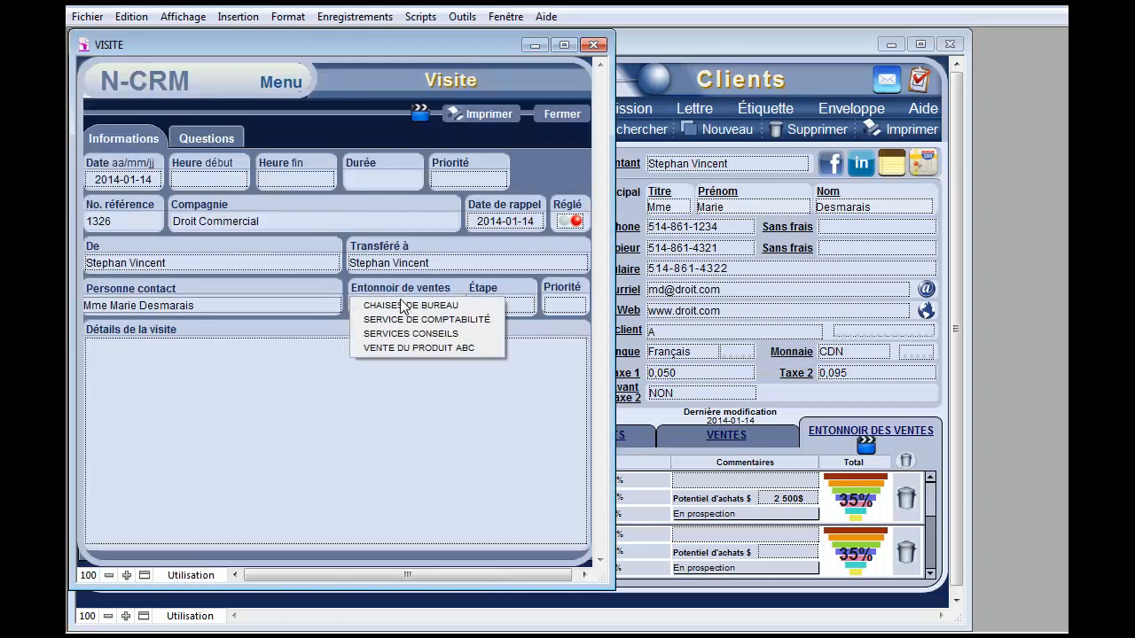
pyautogui.click(408, 304)
pyautogui.click(475, 306)
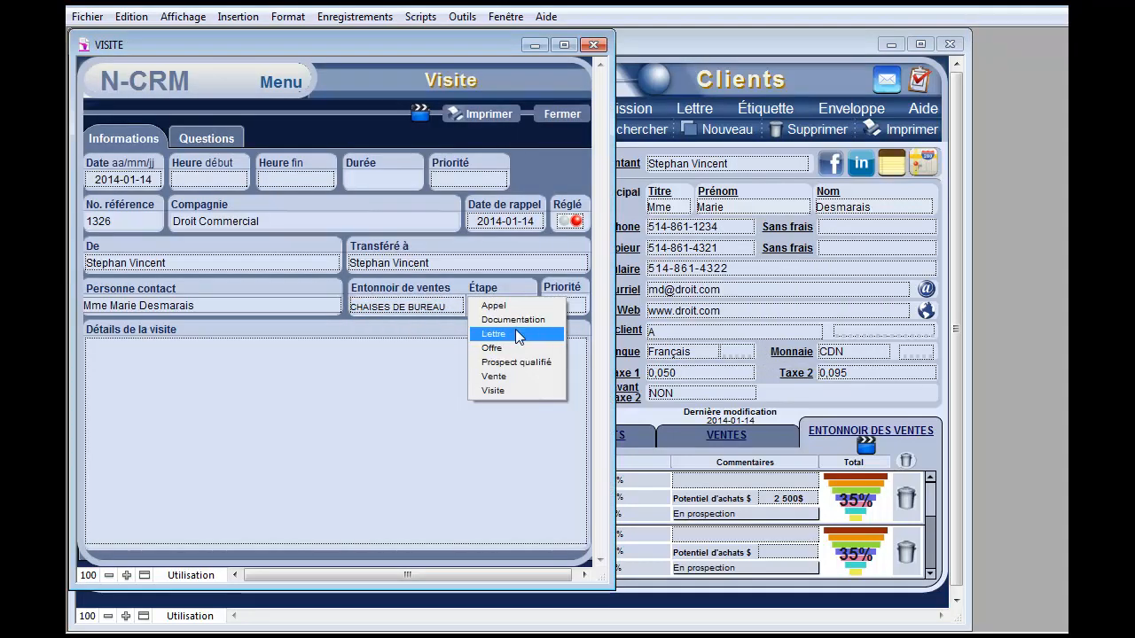
pyautogui.click(517, 390)
pyautogui.click(559, 117)
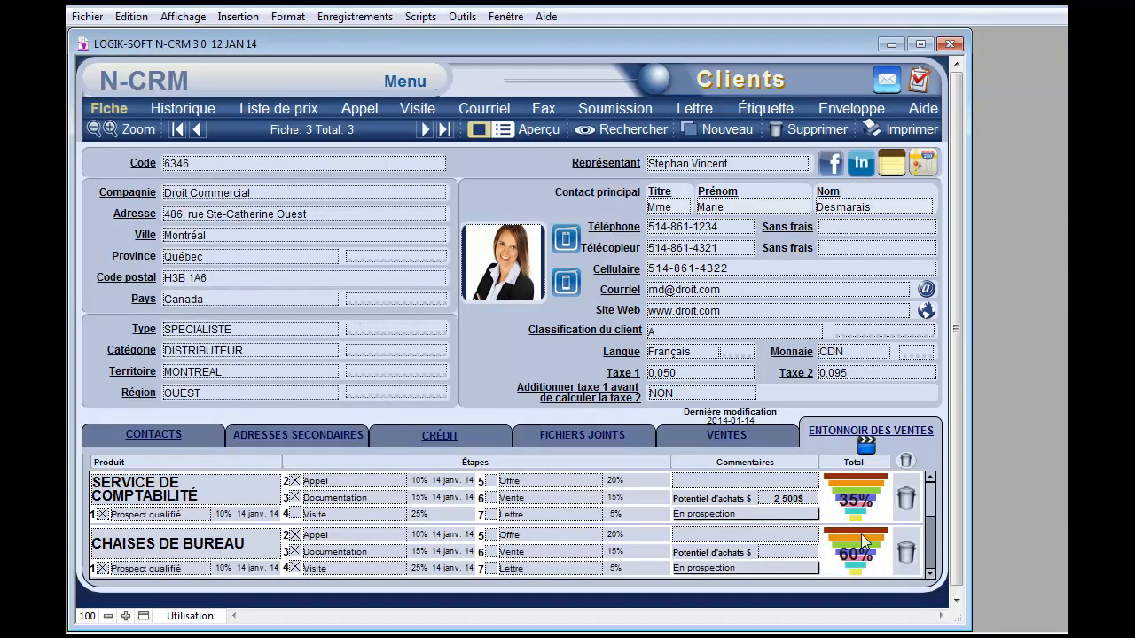
# - Set the potential purchases for CHAISES DE BUREAU to 3000 $ and look through the client's other sales funnels
pyautogui.click(777, 546)
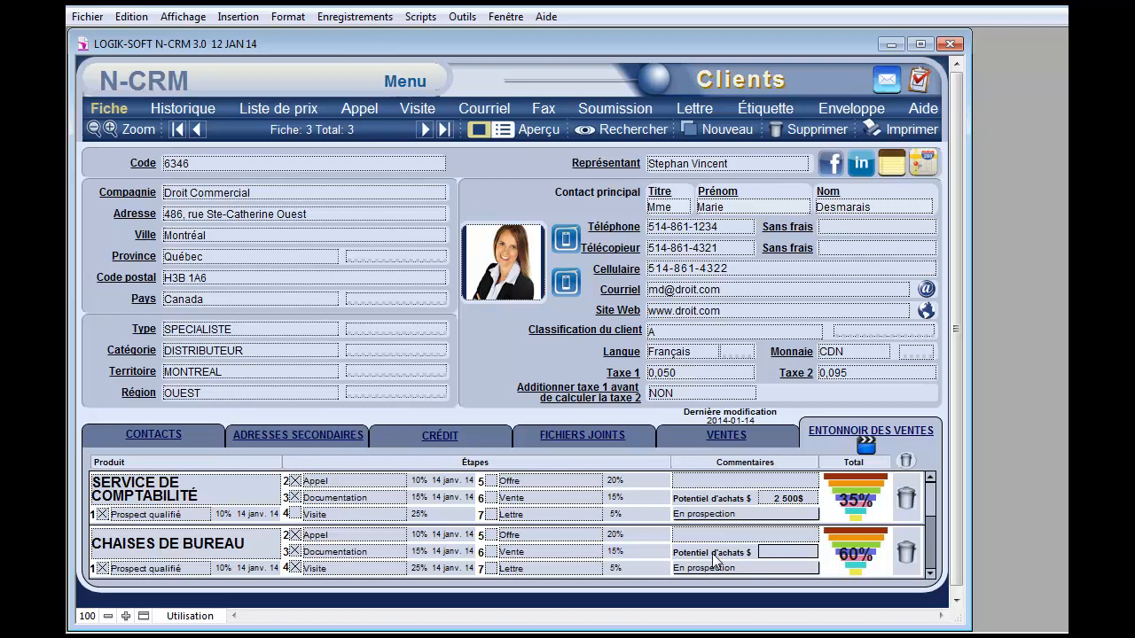
pyautogui.write('3000')
pyautogui.click(712, 553)
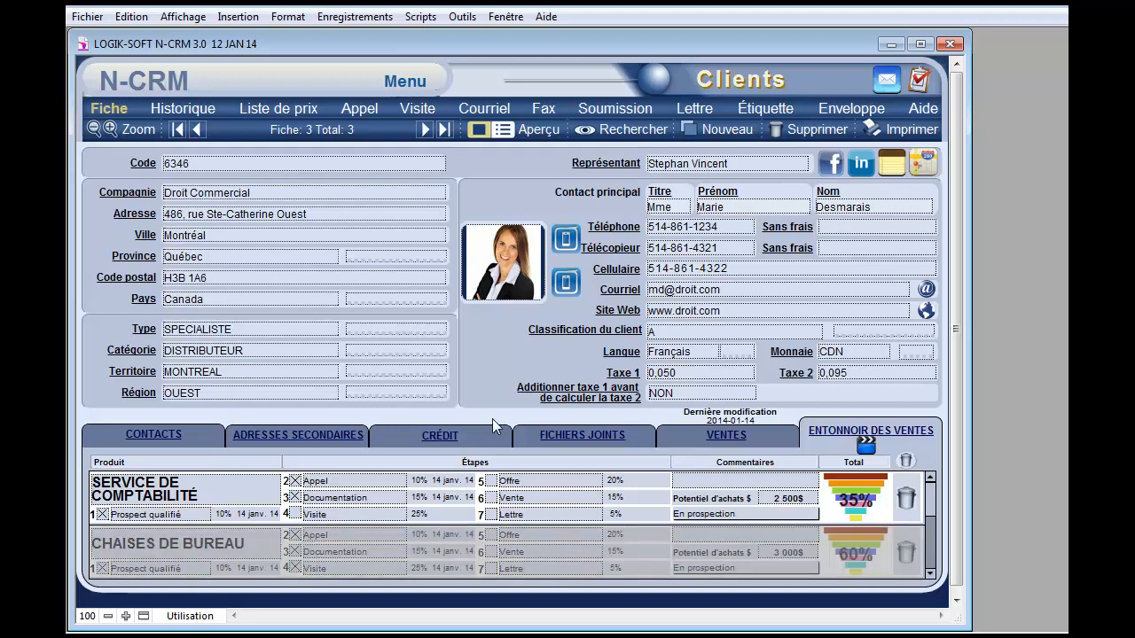
pyautogui.click(483, 380)
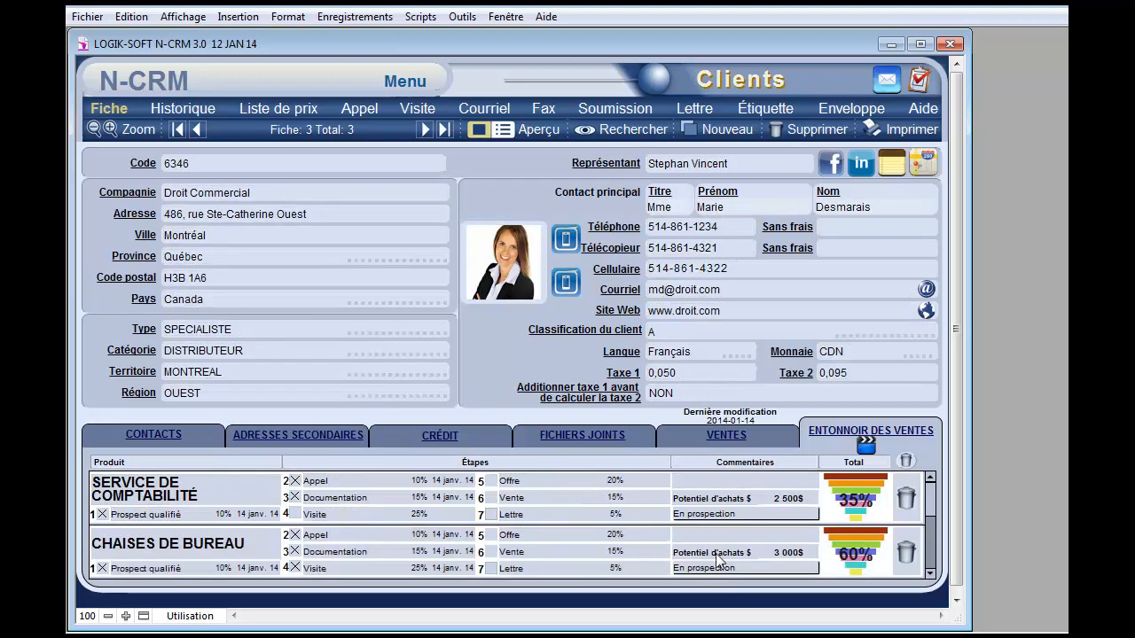
pyautogui.click(762, 537)
pyautogui.scroll(-2, 764, 536)
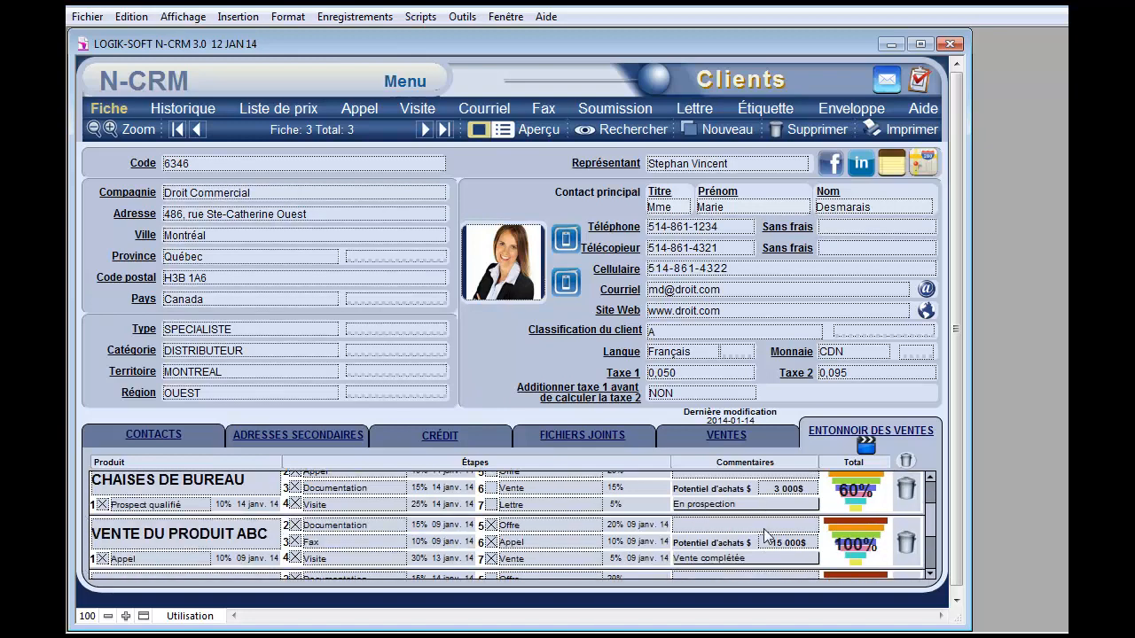
pyautogui.scroll(-2, 766, 536)
pyautogui.scroll(2, 764, 538)
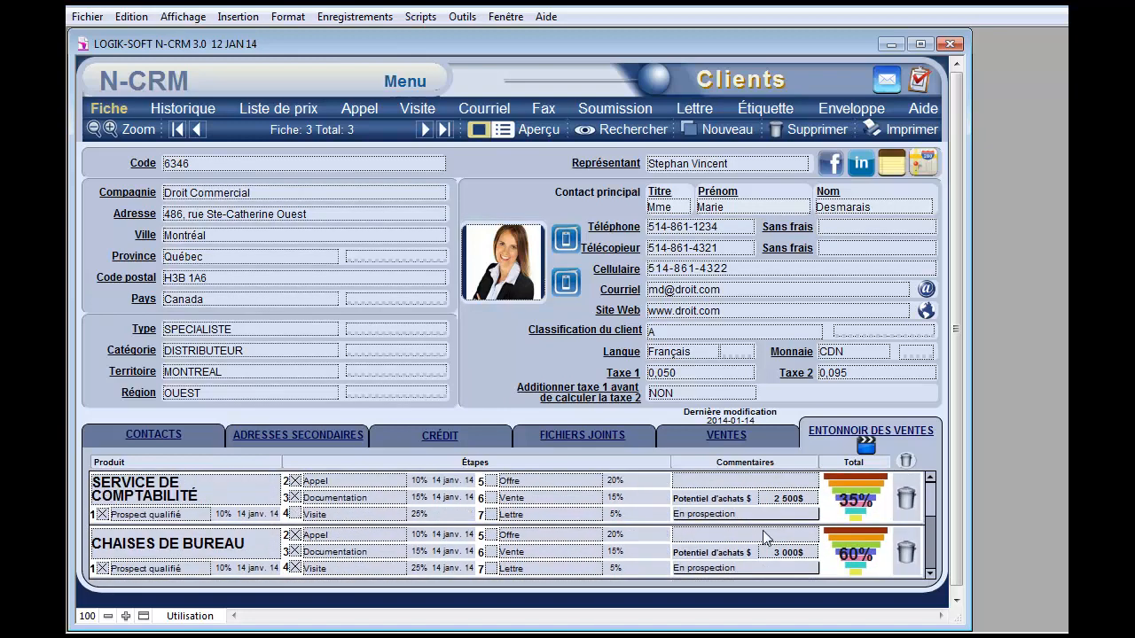
pyautogui.scroll(-3, 764, 538)
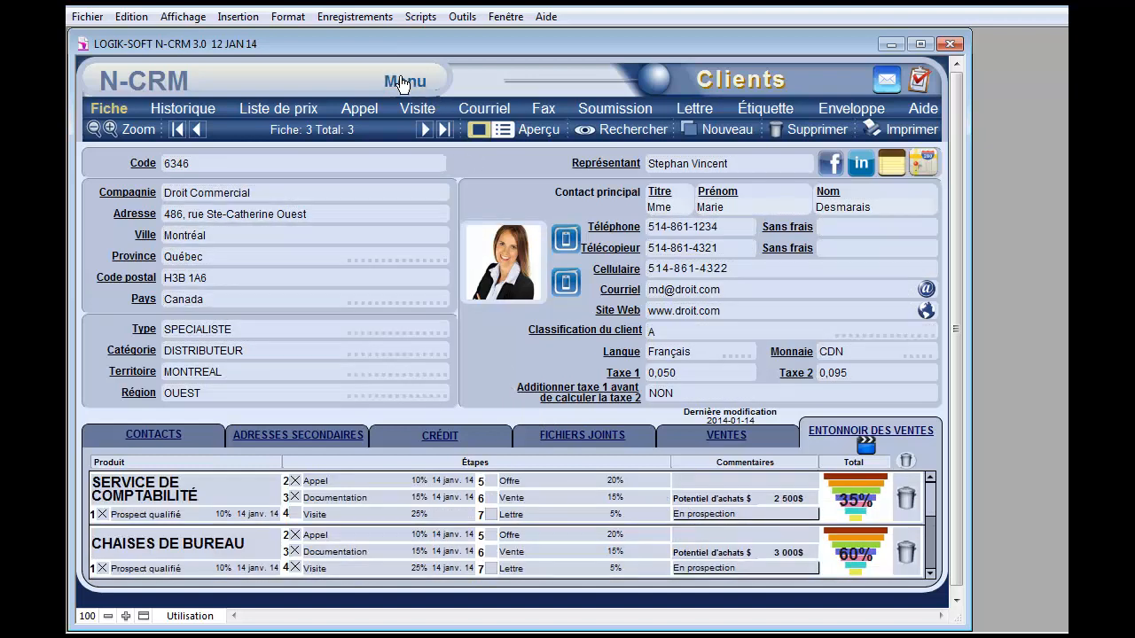
# - Create an Entonnoir des ventes report for the product CHAISES DE BUREAU
pyautogui.click(401, 81)
pyautogui.click(285, 477)
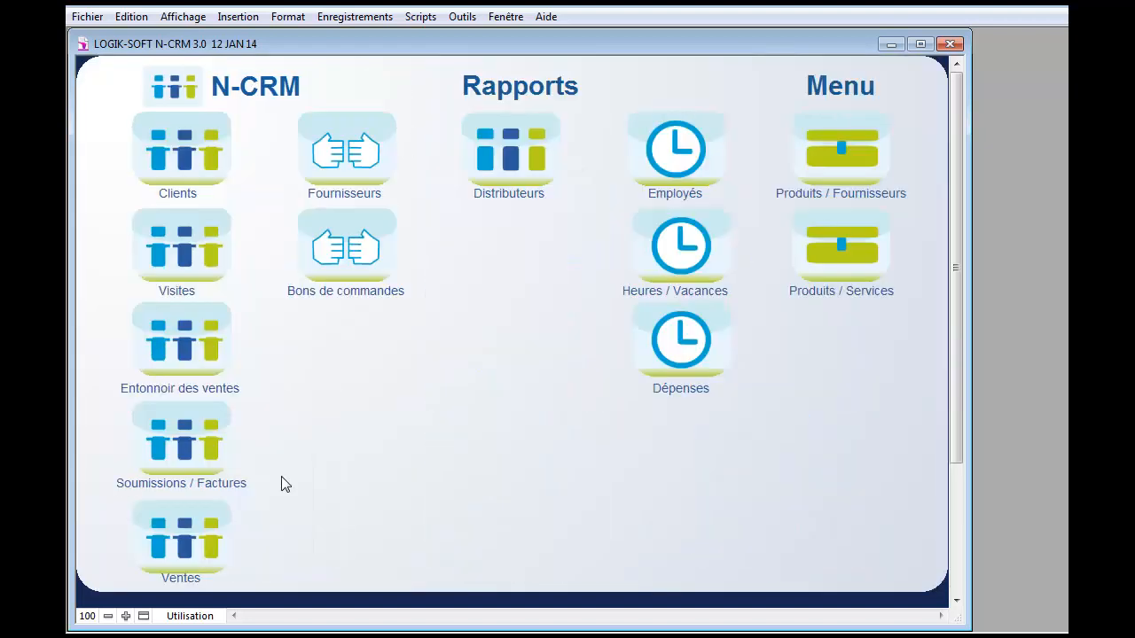
pyautogui.click(181, 344)
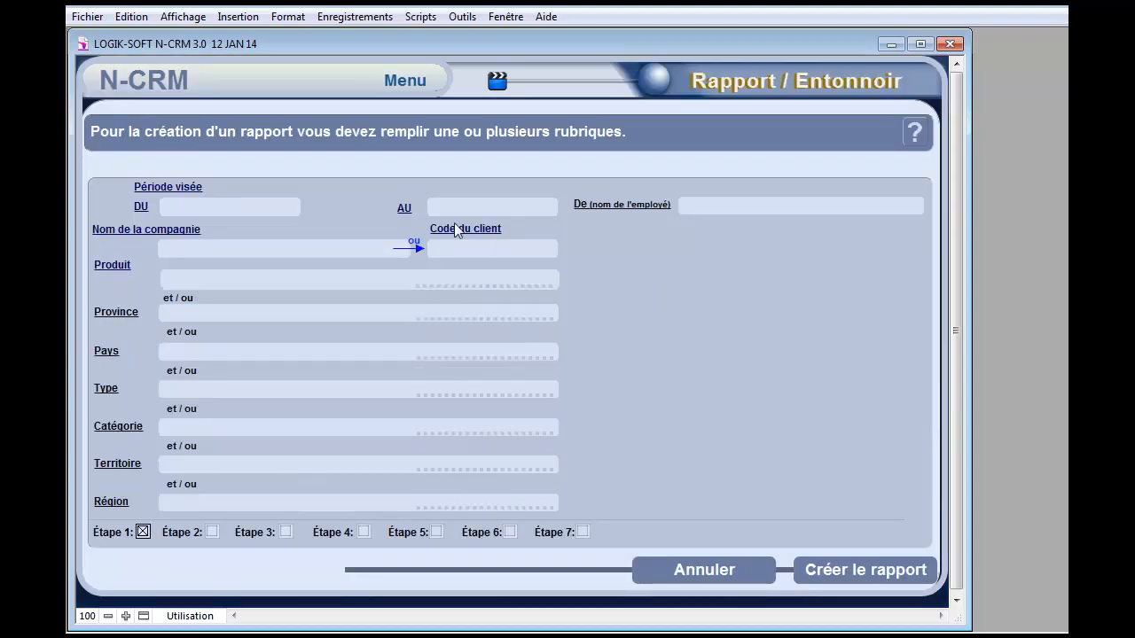
pyautogui.click(254, 207)
pyautogui.click(460, 207)
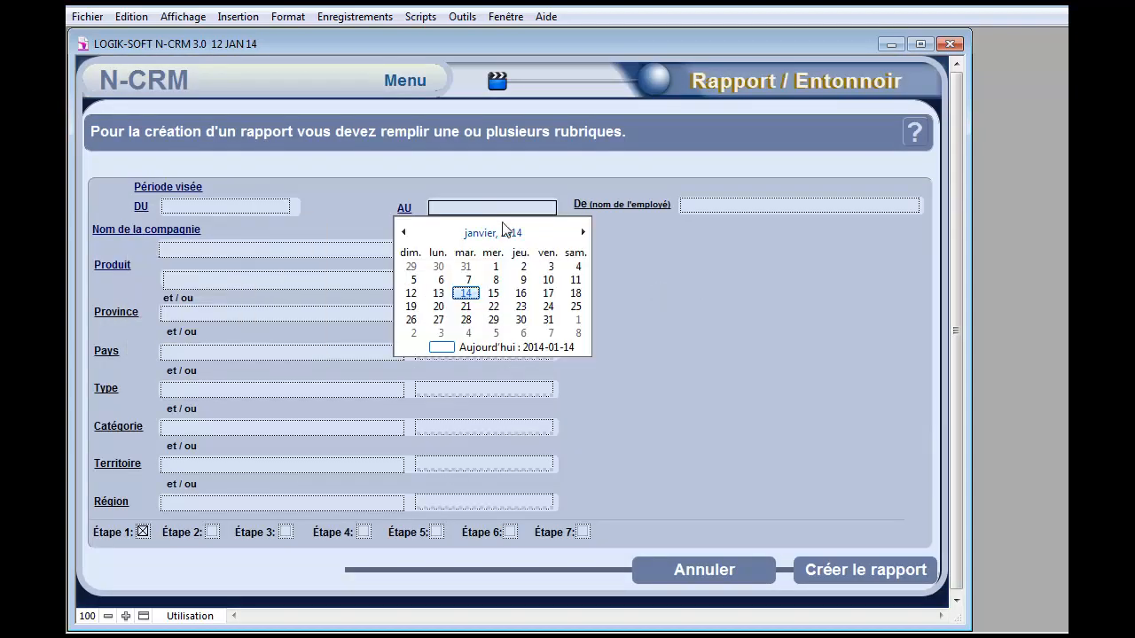
pyautogui.click(699, 285)
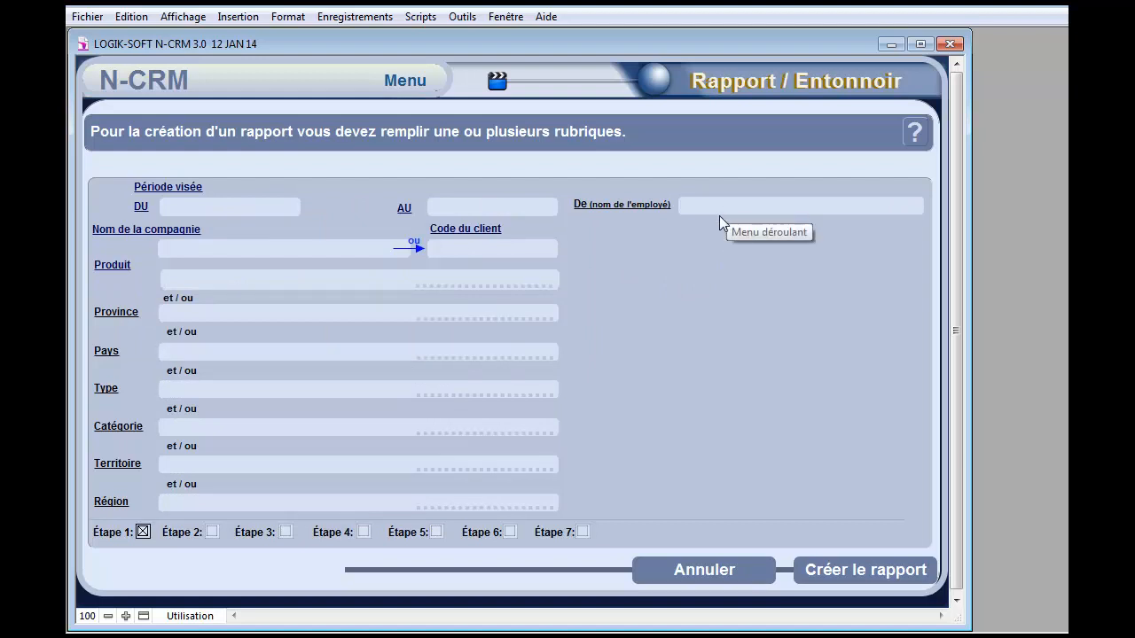
pyautogui.click(498, 278)
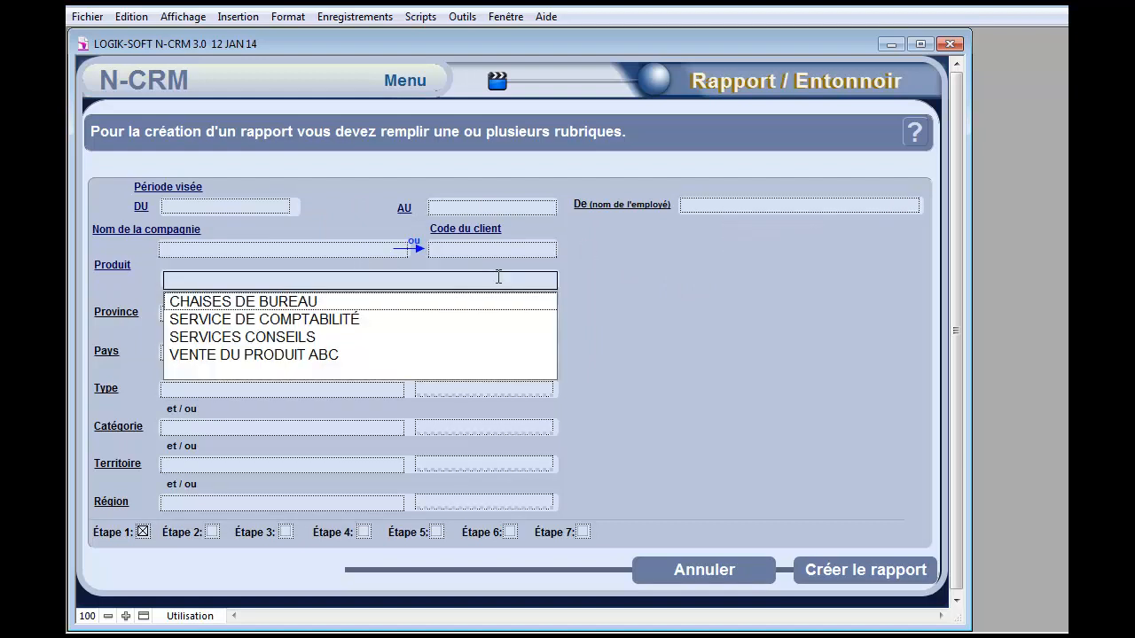
pyautogui.click(437, 304)
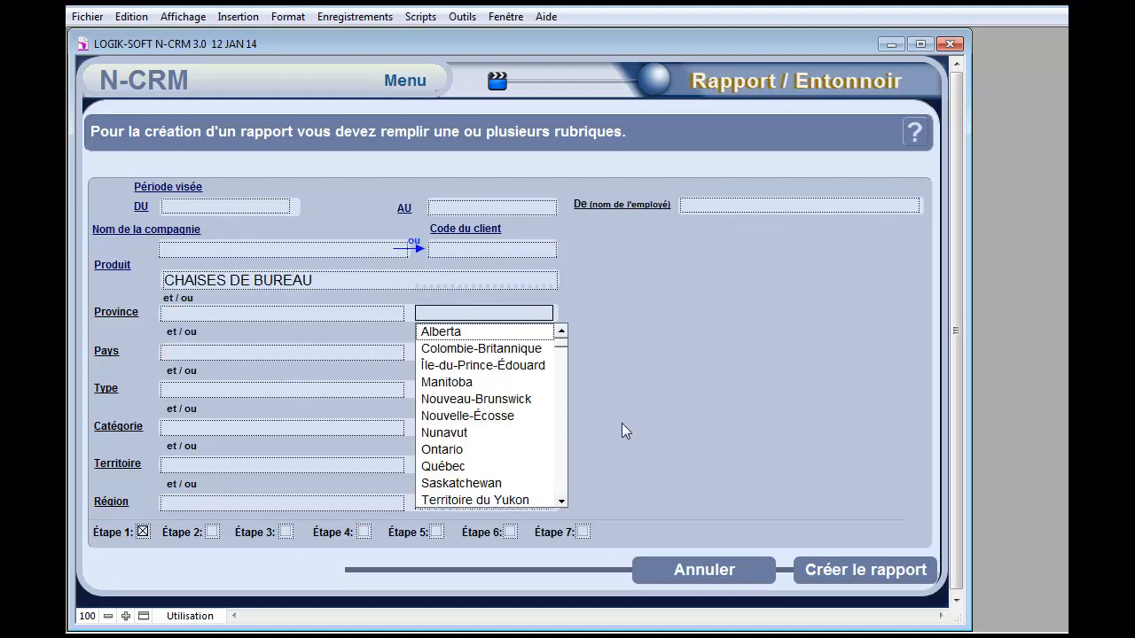
pyautogui.click(844, 576)
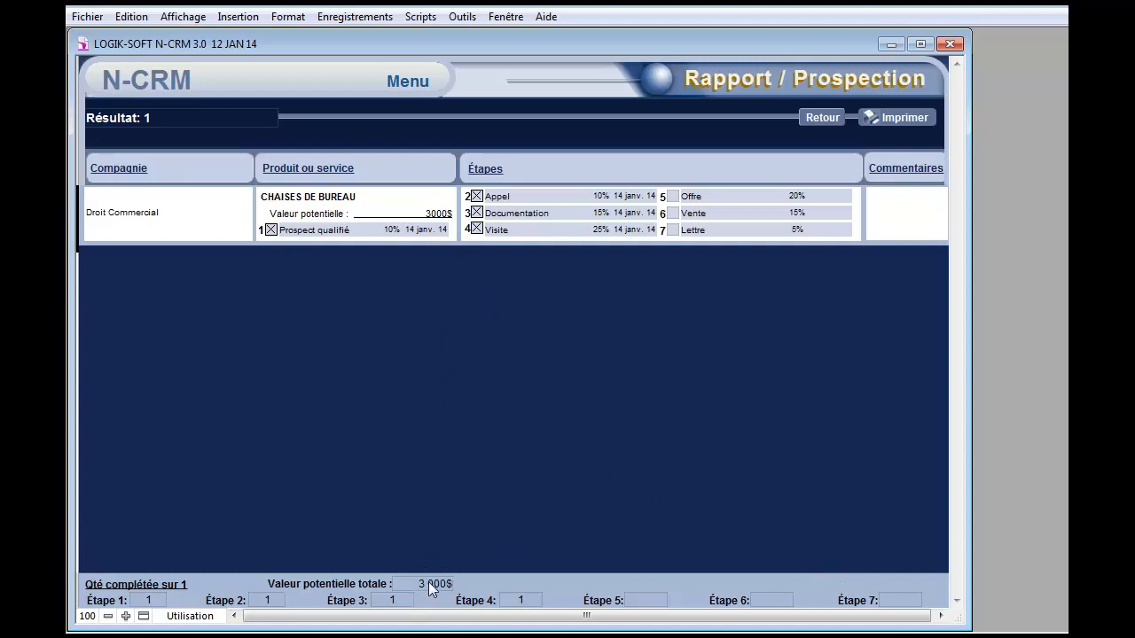
# - Return to the report criteria and create a funnel report for the period 2014-01-01 to 2014-01-14
pyautogui.click(825, 118)
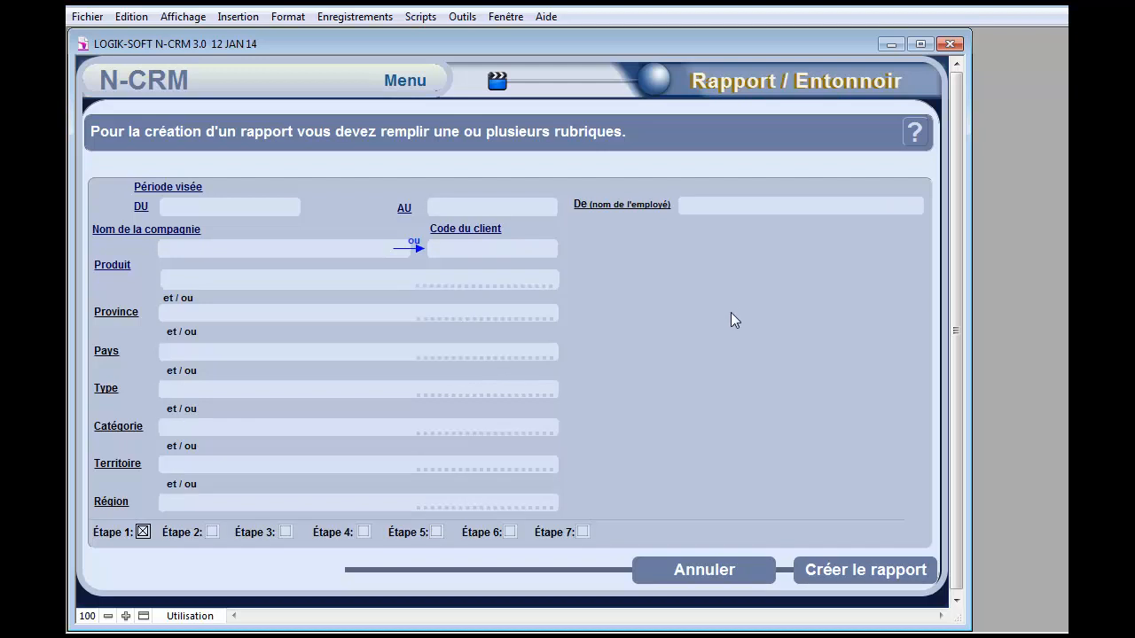
pyautogui.click(286, 208)
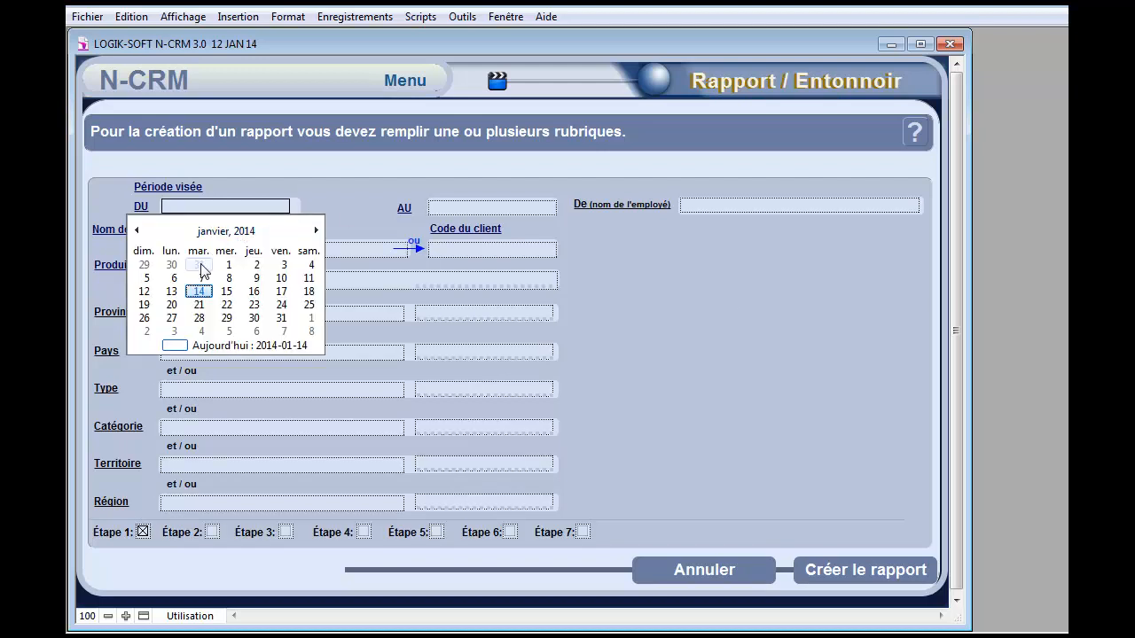
pyautogui.click(227, 269)
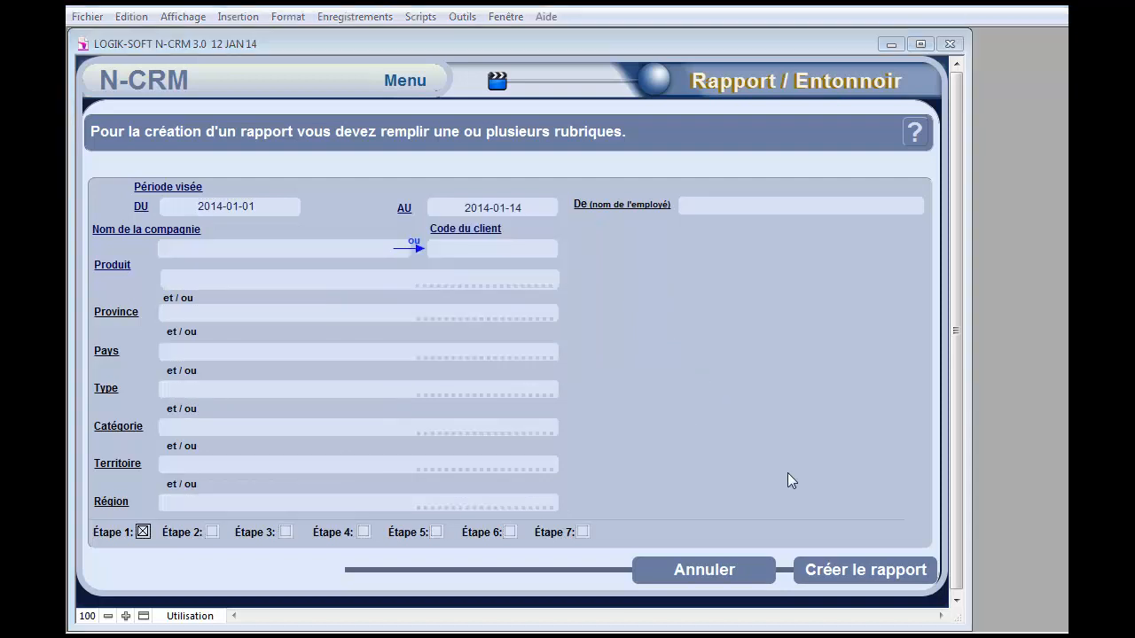
pyautogui.click(840, 567)
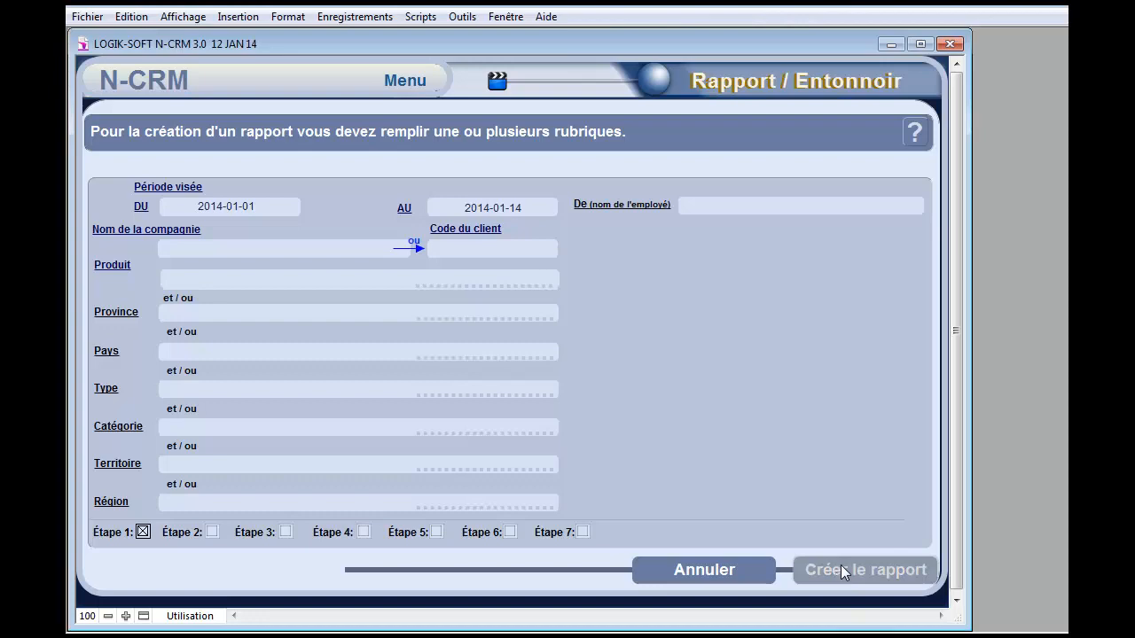
# - Review the companies, completed stages and potential values in the period report, and return to the report criteria
pyautogui.scroll(-10, 312, 293)
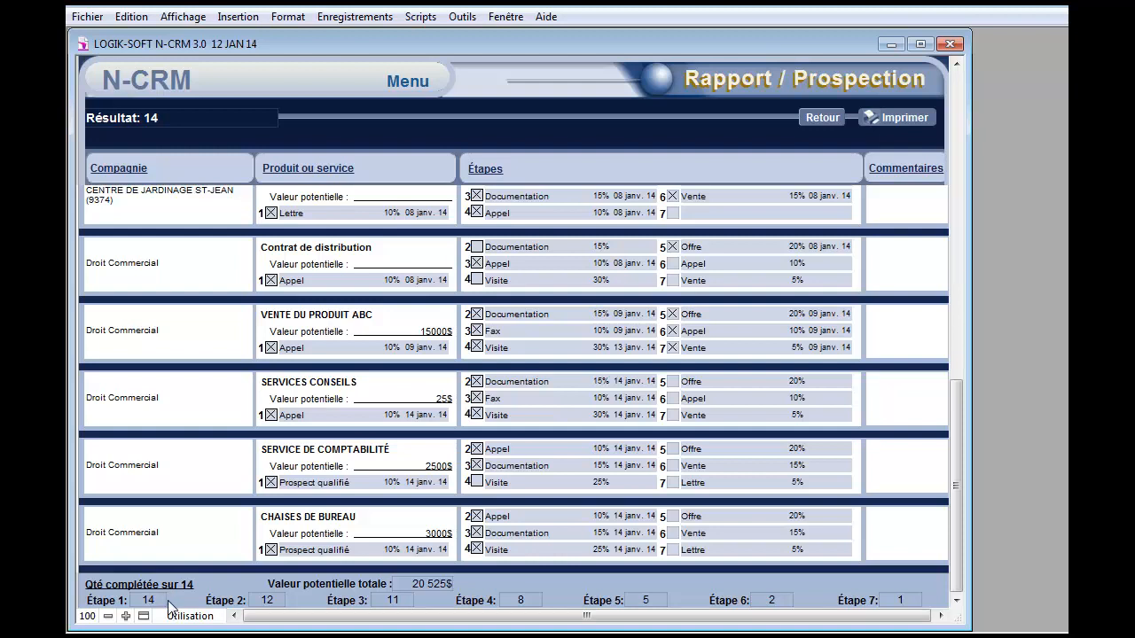
pyautogui.scroll(5, 171, 606)
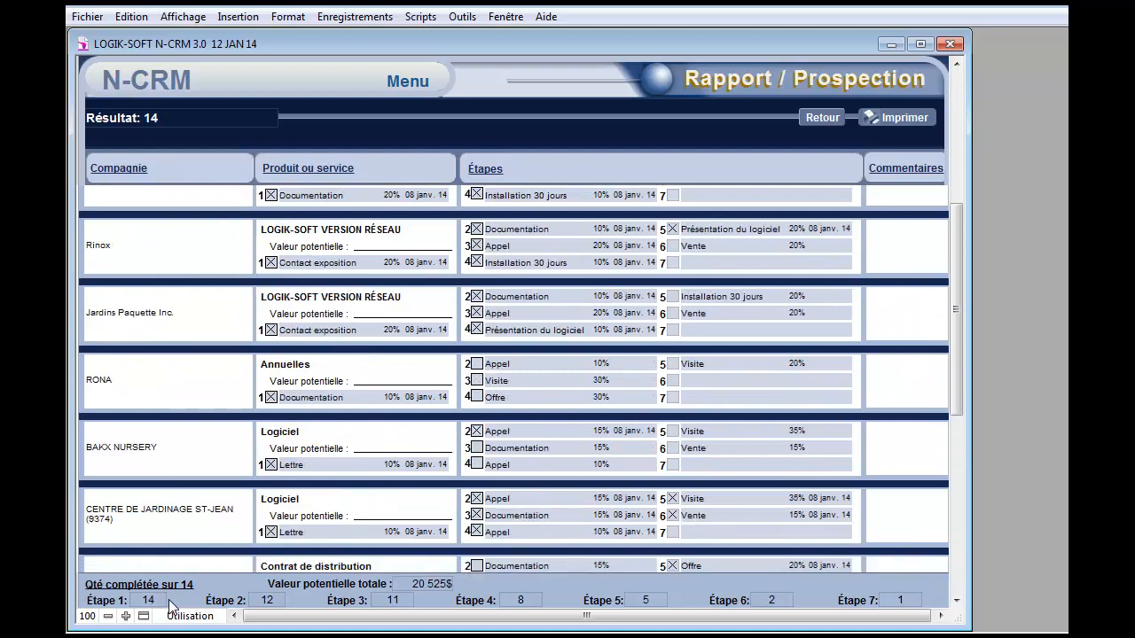
pyautogui.scroll(-5, 171, 605)
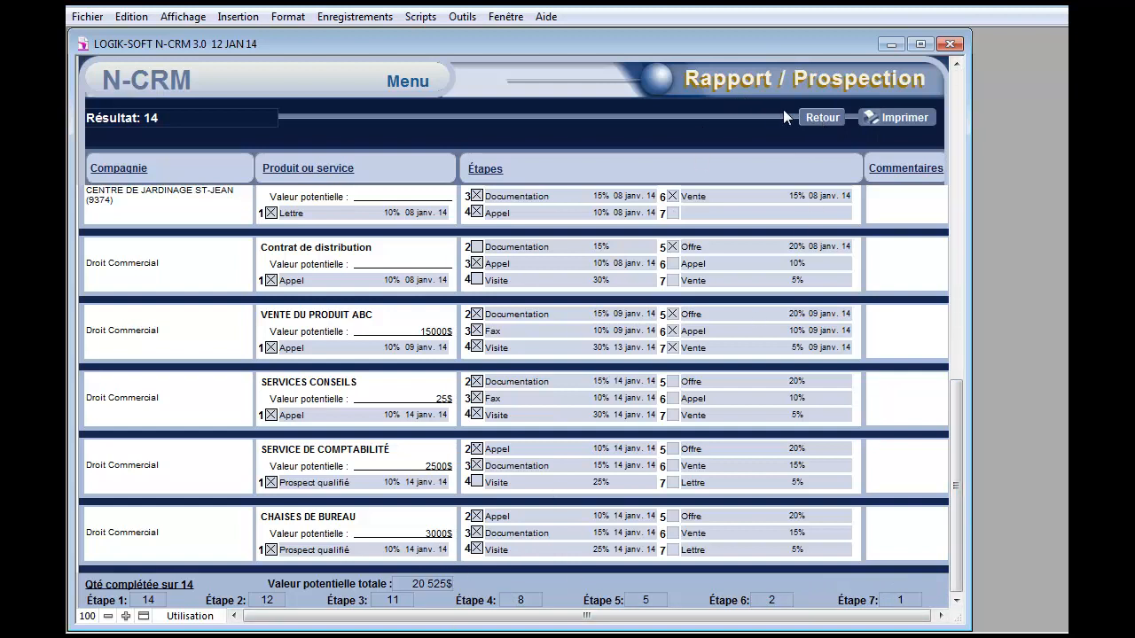
pyautogui.click(817, 117)
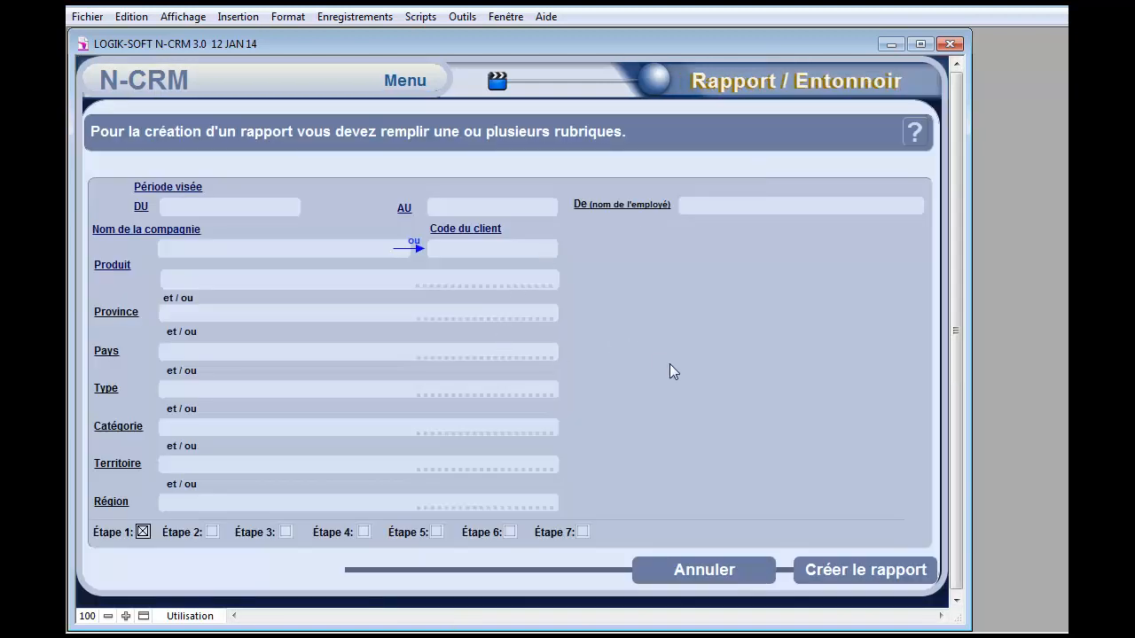